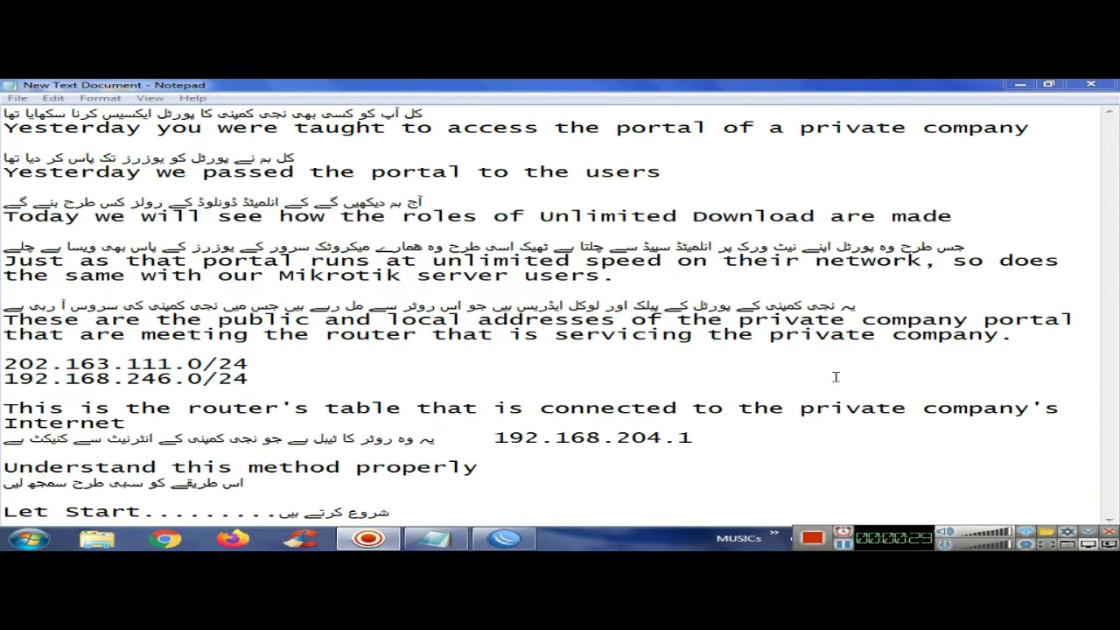
Highlight the portal subnets 202.163.111.0/24 and 192.168.246.0/24 and the router-table sentence in the notes
{"action": "left_click_drag", "start_coordinate": [269, 360], "coordinate": [3, 363]}
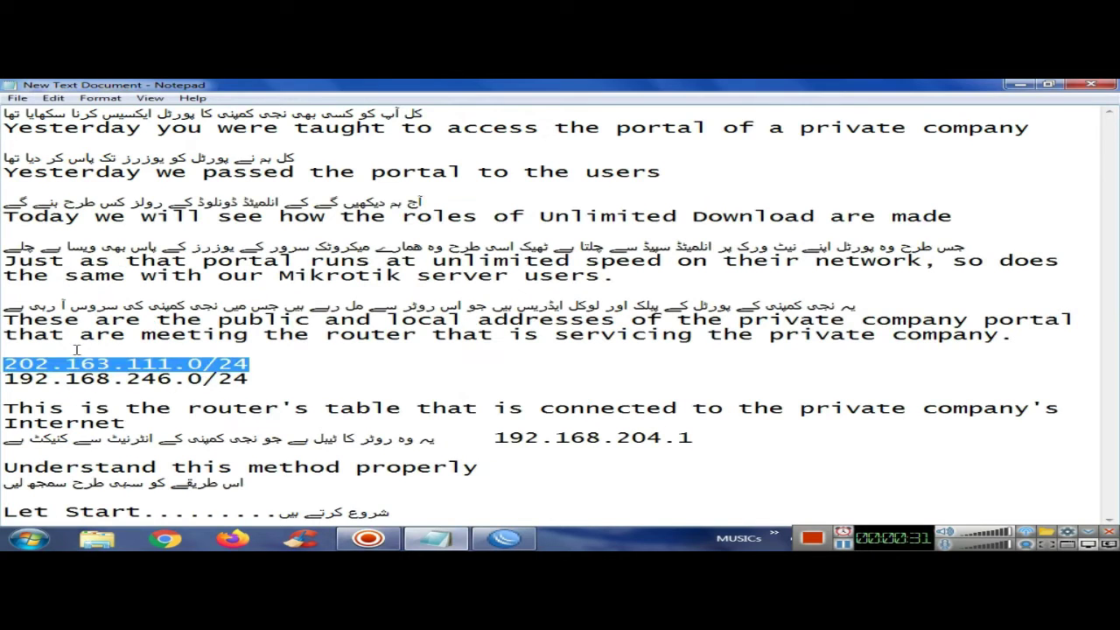
{"action": "left_click_drag", "start_coordinate": [271, 377], "coordinate": [7, 378]}
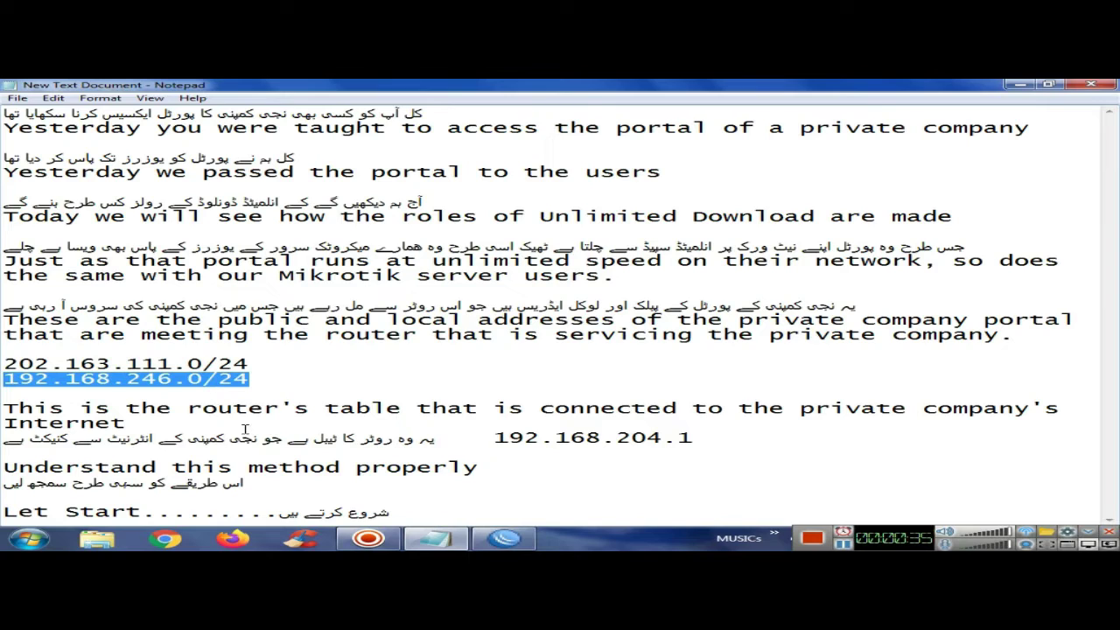
{"action": "left_click", "coordinate": [363, 421]}
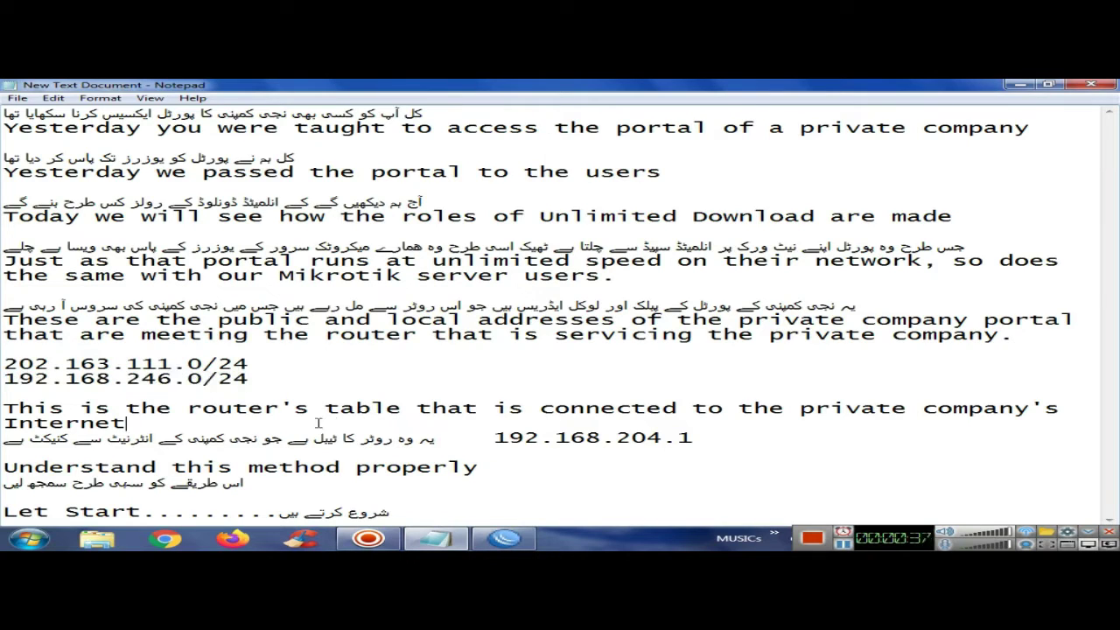
{"action": "left_click_drag", "start_coordinate": [129, 422], "coordinate": [5, 409]}
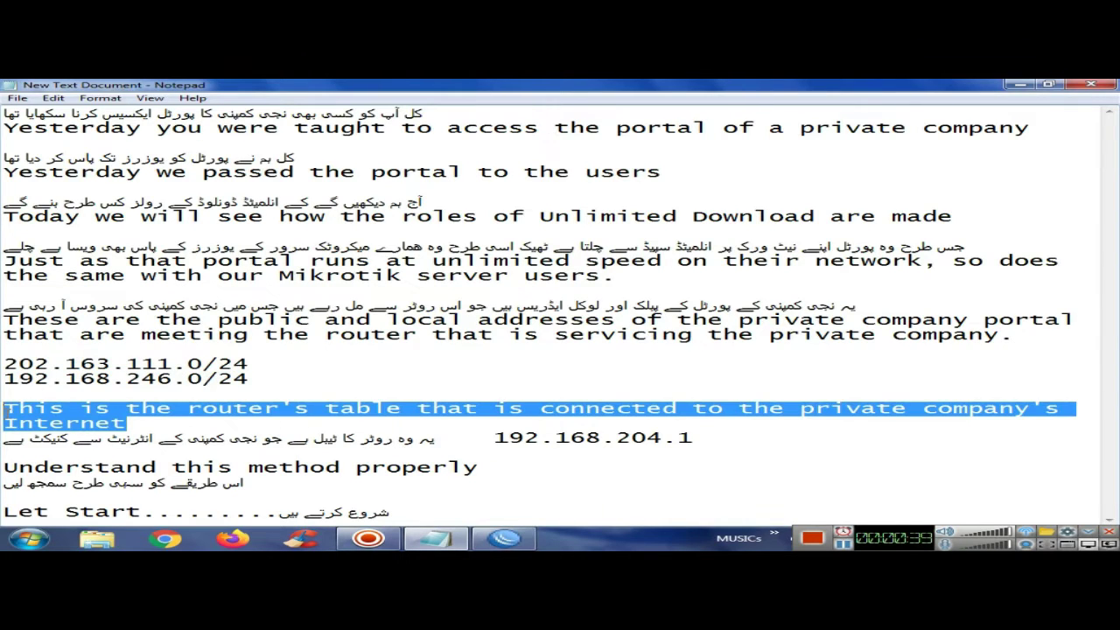
{"action": "left_click", "coordinate": [489, 442]}
Highlight the router address 192.168.204.1 and the Urdu lines in the notes
{"action": "left_click_drag", "start_coordinate": [746, 445], "coordinate": [501, 443]}
{"action": "left_click", "coordinate": [426, 439]}
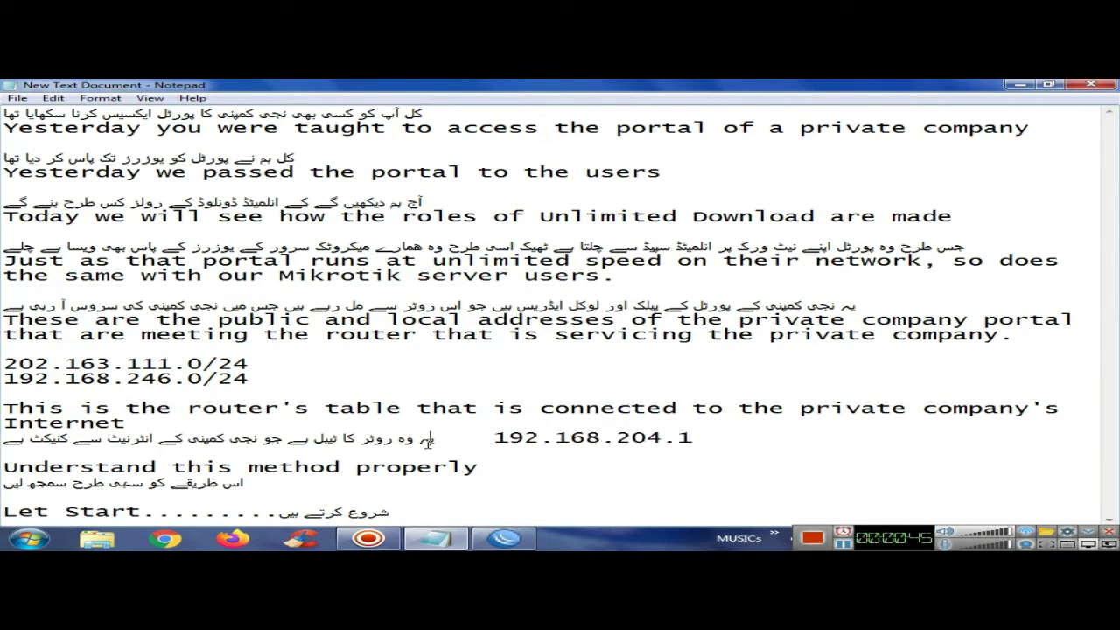
{"action": "left_click_drag", "start_coordinate": [3, 439], "coordinate": [432, 441]}
{"action": "left_click", "coordinate": [436, 441]}
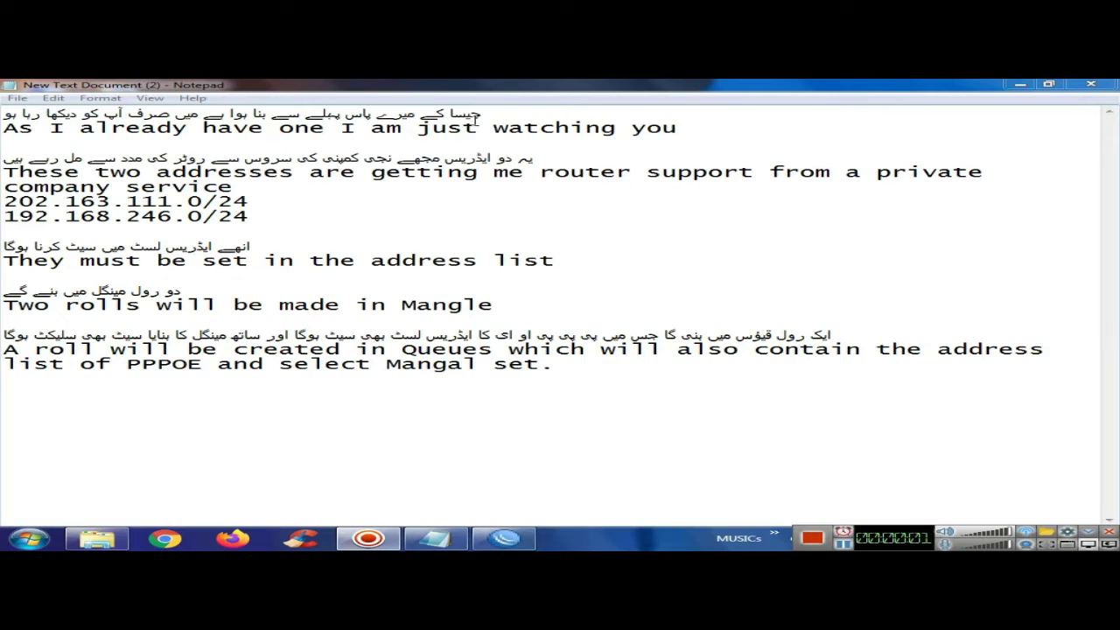
{"action": "mouse_move", "coordinate": [486, 119]}
{"action": "left_mouse_down"}
{"action": "mouse_move", "coordinate": [364, 116]}
{"action": "mouse_move", "coordinate": [483, 116]}
{"action": "left_mouse_up"}
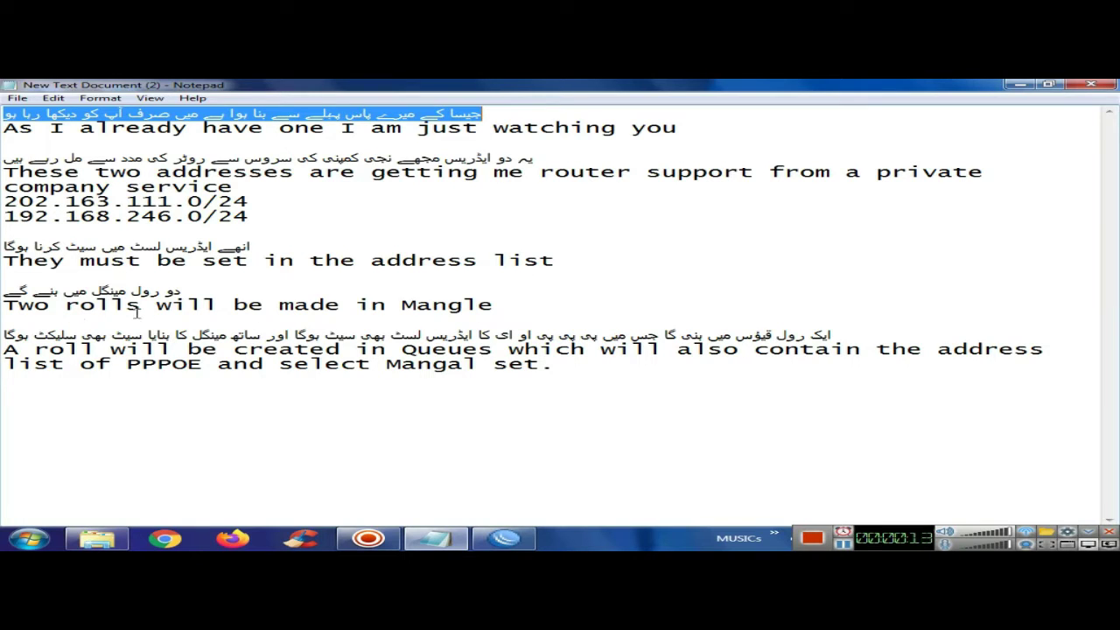
{"action": "left_click", "coordinate": [216, 381]}
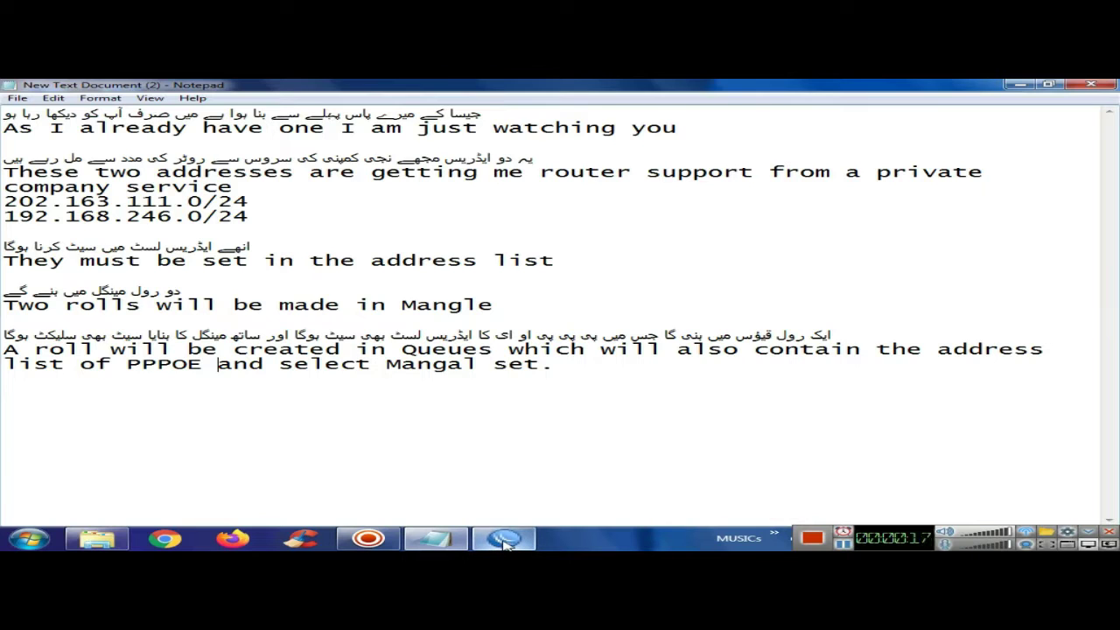
In WinBox, go to IP > Firewall > Address Lists and select the 192.168.246.0/24 portal entry
{"action": "mouse_move", "coordinate": [505, 543]}
{"action": "left_click", "coordinate": [476, 464]}
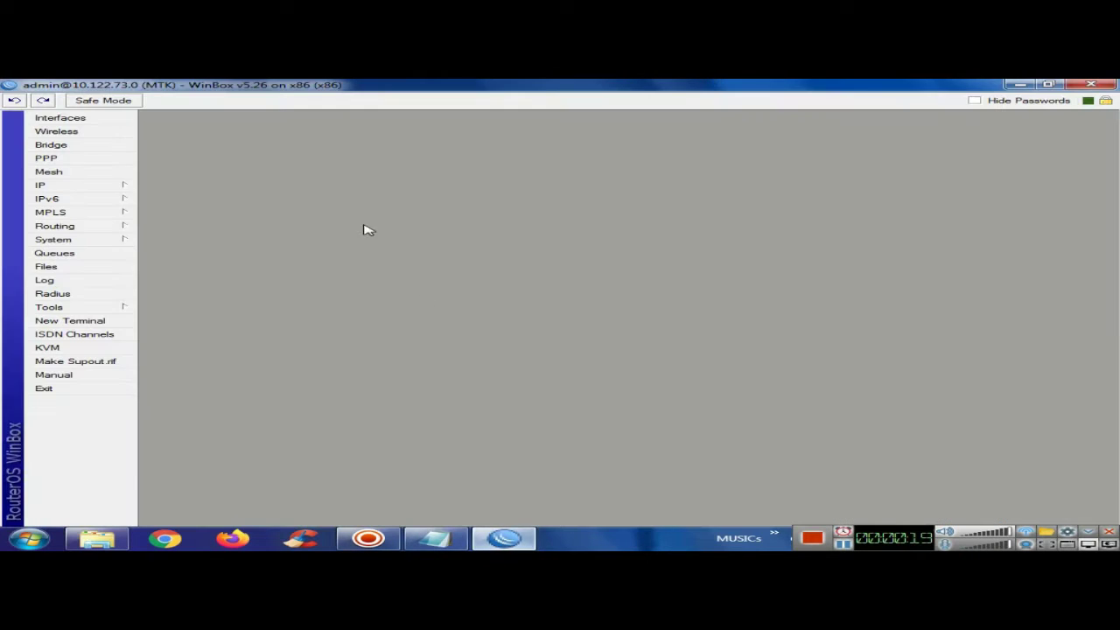
{"action": "left_click", "coordinate": [115, 188]}
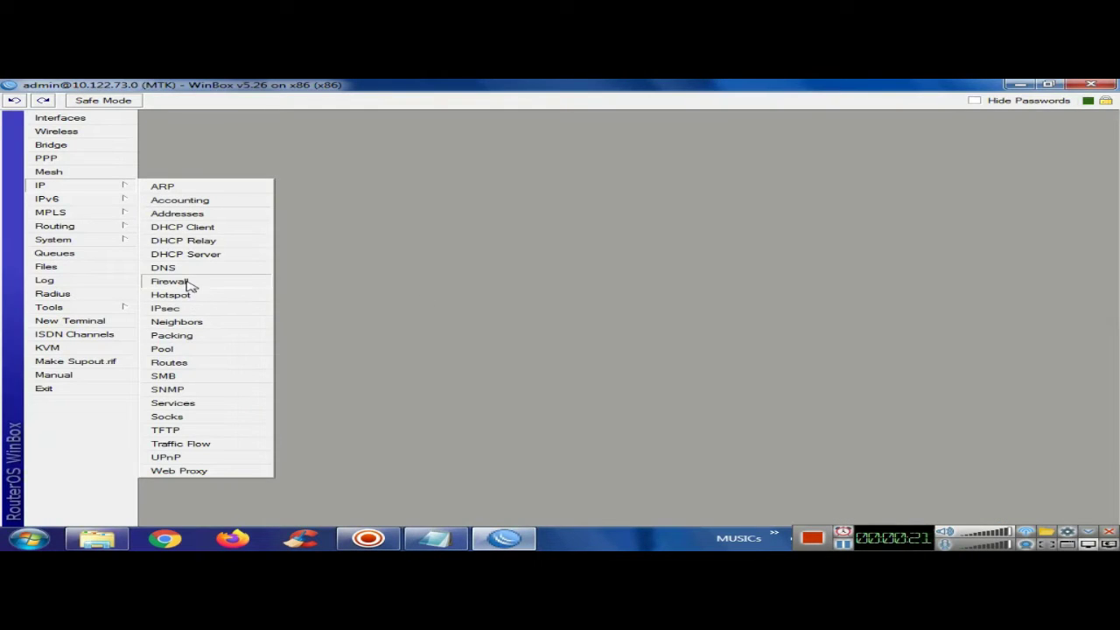
{"action": "left_click", "coordinate": [188, 284]}
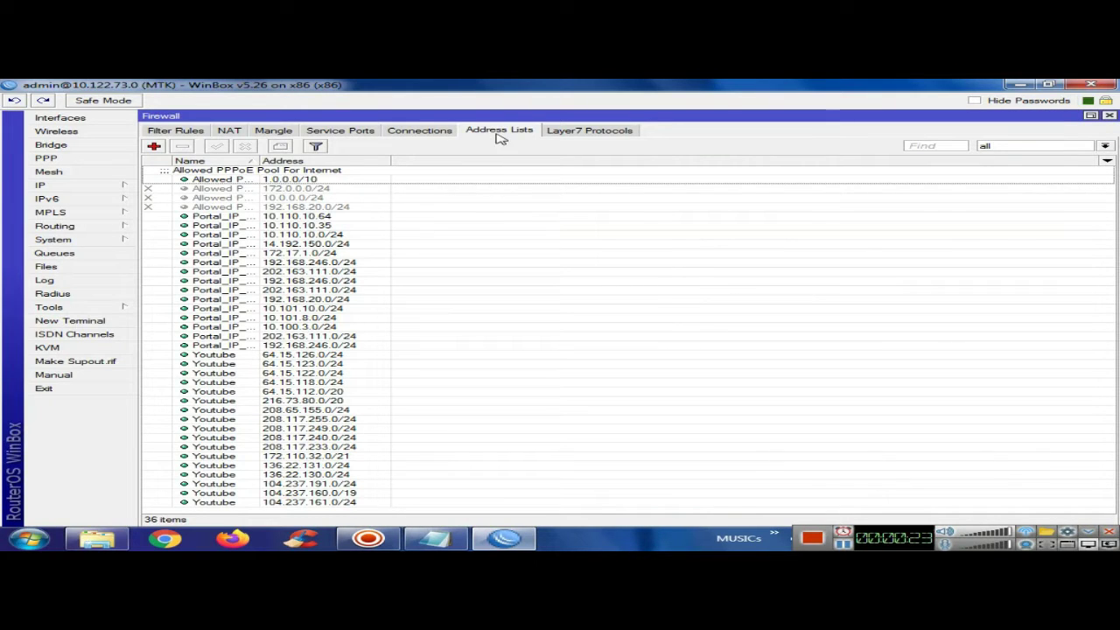
{"action": "left_click", "coordinate": [298, 355]}
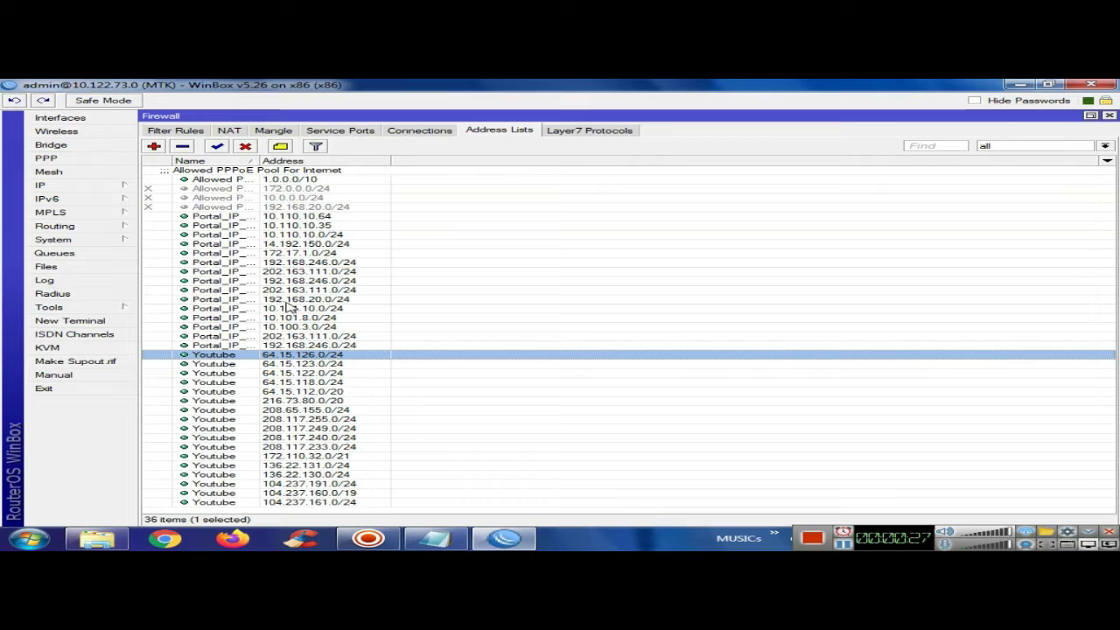
{"action": "left_click", "coordinate": [291, 300]}
{"action": "left_click", "coordinate": [306, 281]}
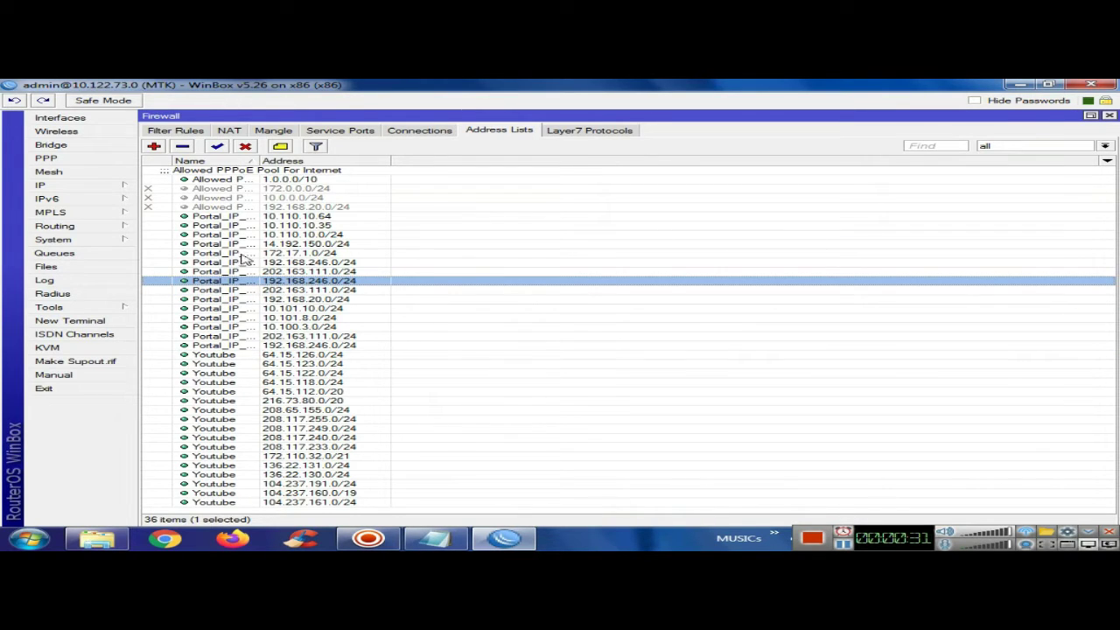
Widen the Name column and inspect the 192.168.246.0/24 entry's name, Portal_IP_Address
{"action": "left_click_drag", "start_coordinate": [259, 161], "coordinate": [389, 163]}
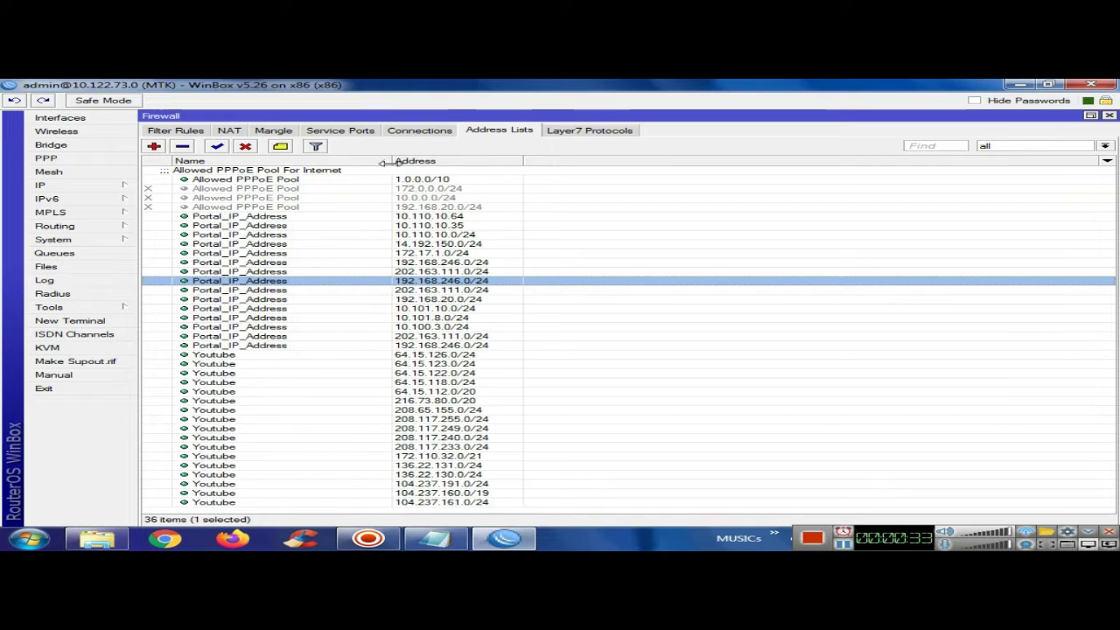
{"action": "double_click", "coordinate": [282, 284]}
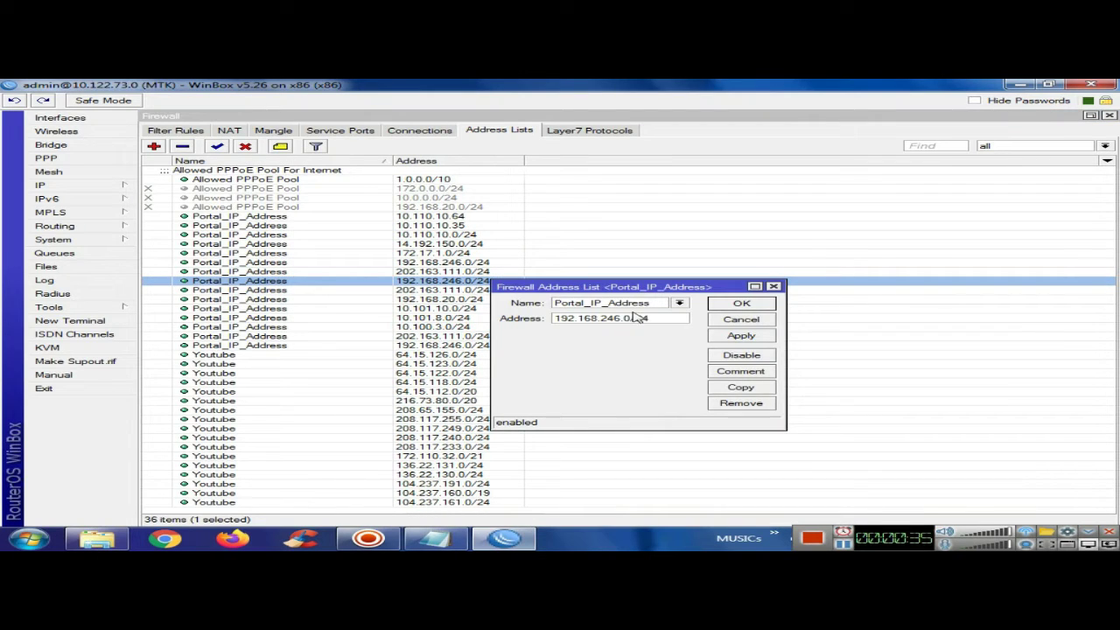
{"action": "left_click_drag", "start_coordinate": [657, 304], "coordinate": [516, 311]}
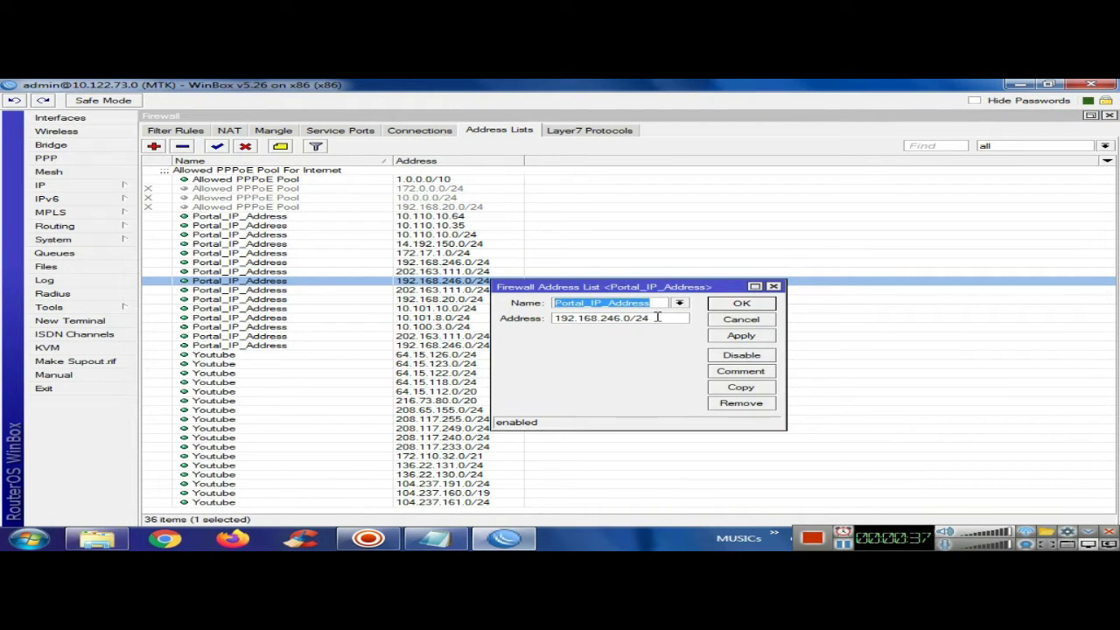
{"action": "left_click_drag", "start_coordinate": [656, 317], "coordinate": [510, 322]}
{"action": "left_click", "coordinate": [437, 538]}
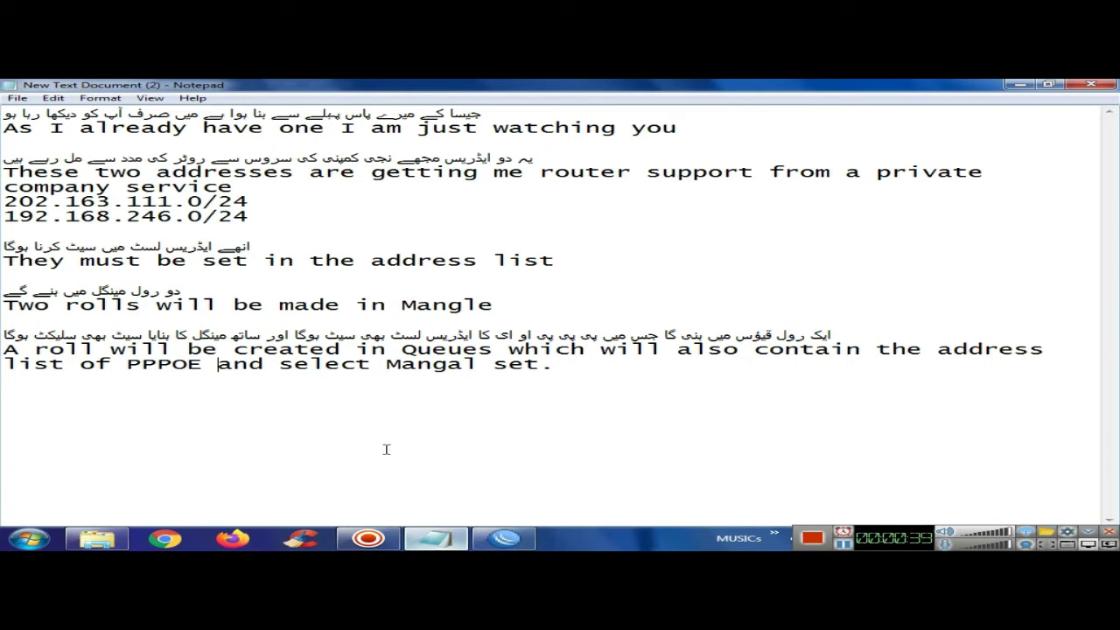
Match 192.168.246.0/24 in the notes, rearrange the windows, and cancel the address entry
{"action": "left_click_drag", "start_coordinate": [250, 216], "coordinate": [3, 217]}
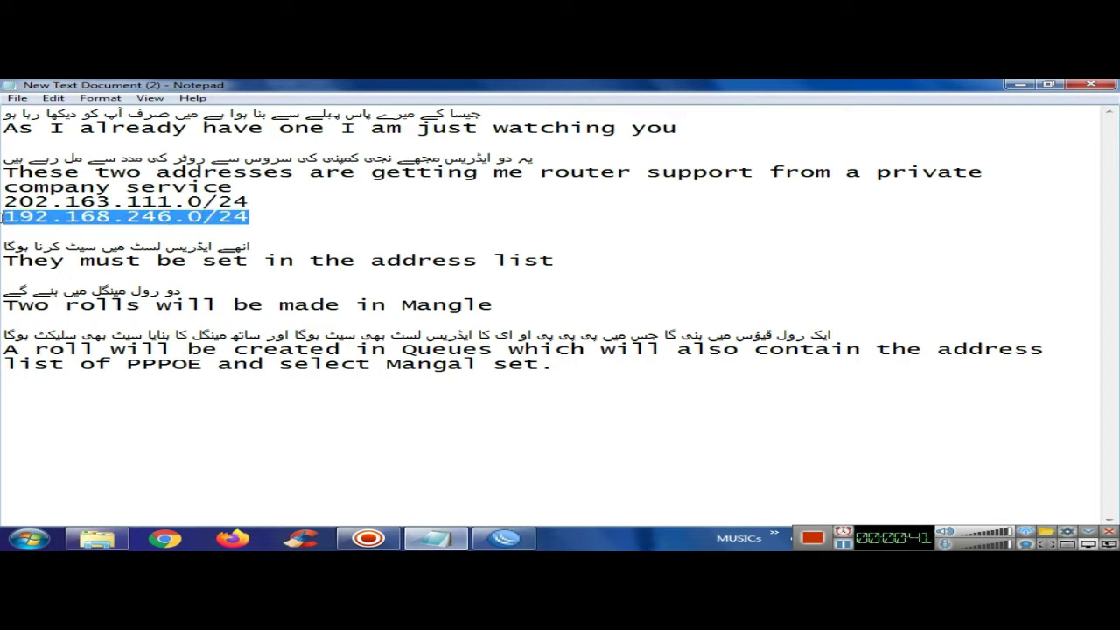
{"action": "double_click", "coordinate": [479, 85]}
{"action": "left_click_drag", "start_coordinate": [514, 155], "coordinate": [690, 350]}
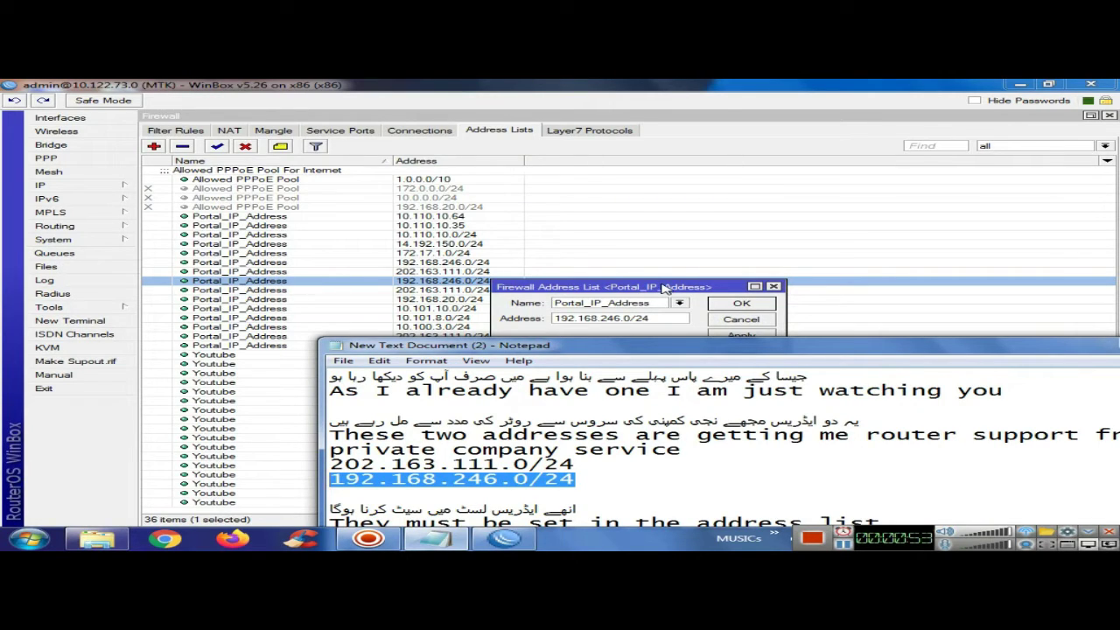
{"action": "left_click", "coordinate": [742, 322]}
{"action": "left_click", "coordinate": [742, 322]}
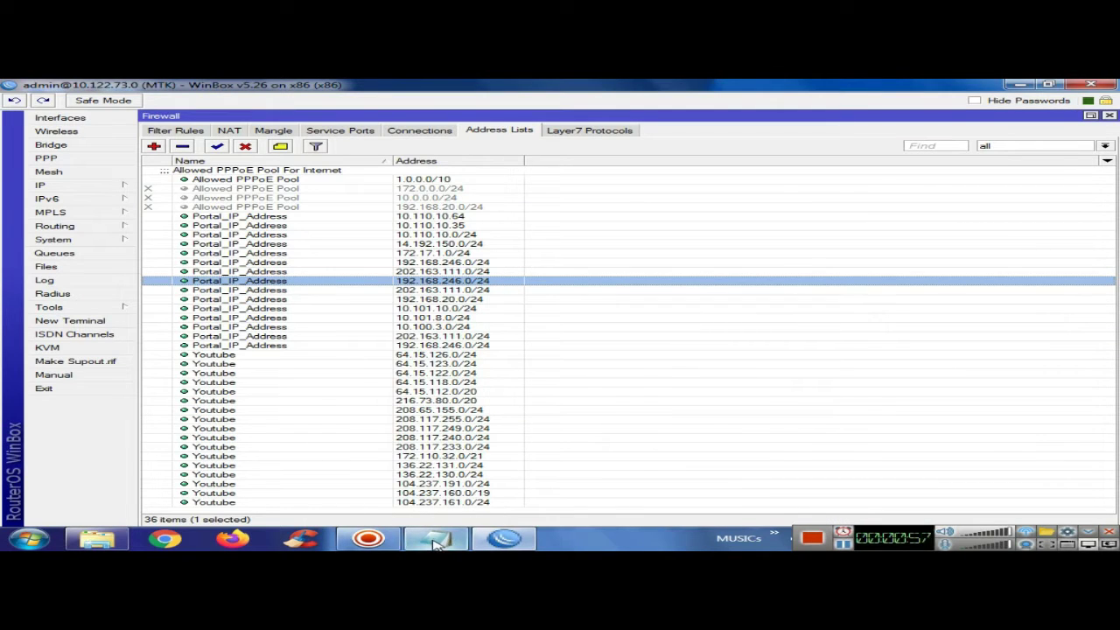
Compare 202.163.111.0/24 in the notes with its Portal_IP_Address entry, then close the entry
{"action": "left_click", "coordinate": [435, 542]}
{"action": "left_click_drag", "start_coordinate": [576, 465], "coordinate": [329, 464]}
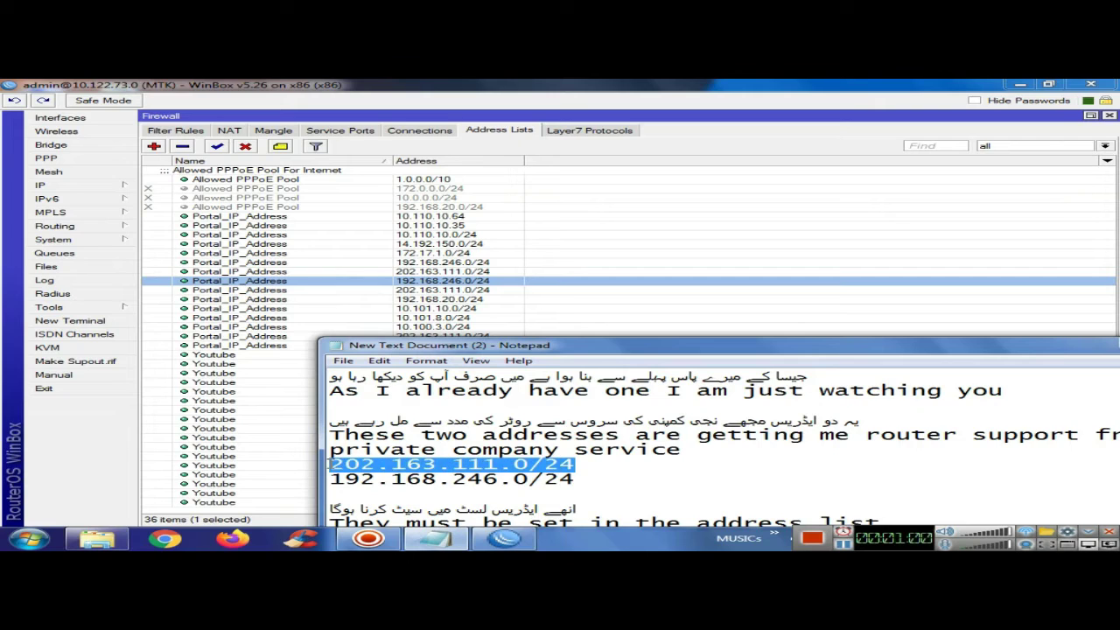
{"action": "left_click", "coordinate": [429, 294]}
{"action": "double_click", "coordinate": [429, 294]}
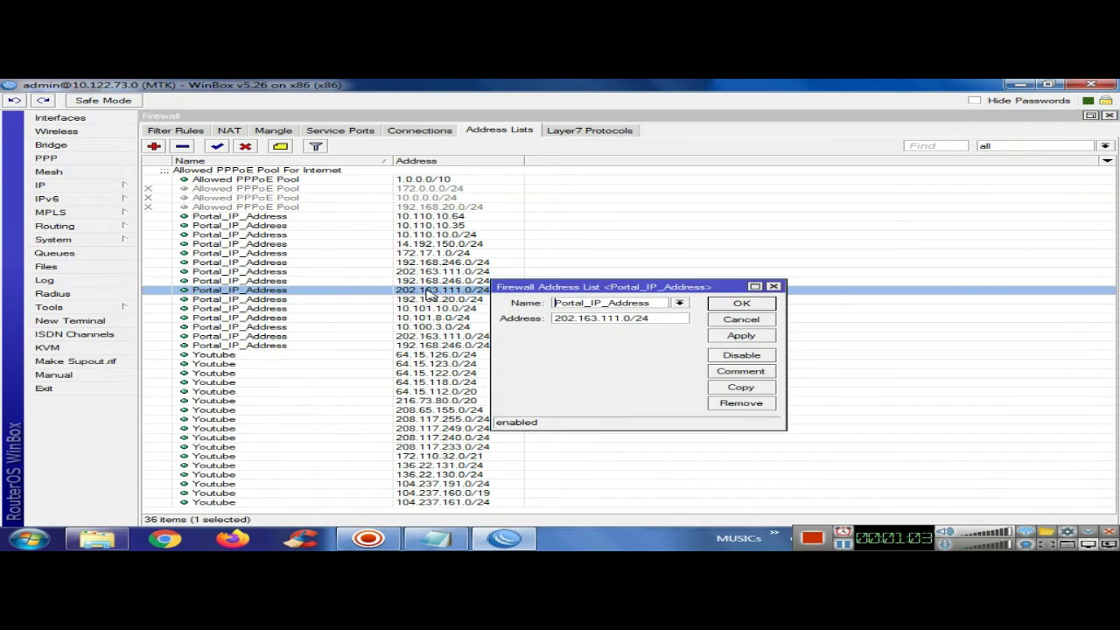
{"action": "left_click_drag", "start_coordinate": [660, 306], "coordinate": [489, 304]}
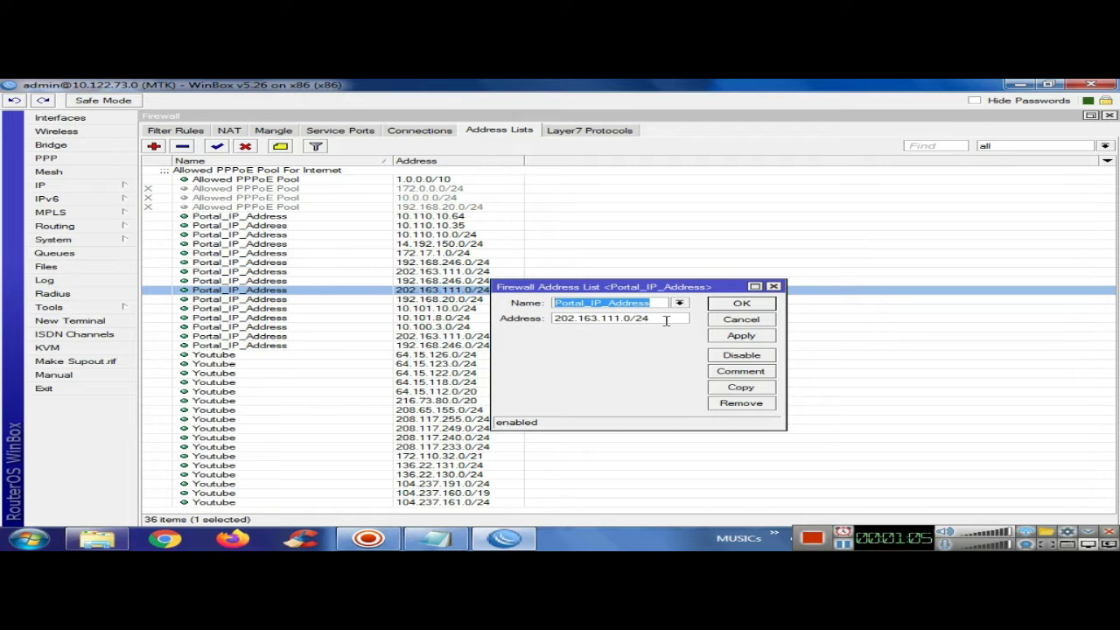
{"action": "left_click_drag", "start_coordinate": [666, 320], "coordinate": [496, 320]}
{"action": "left_click", "coordinate": [435, 538]}
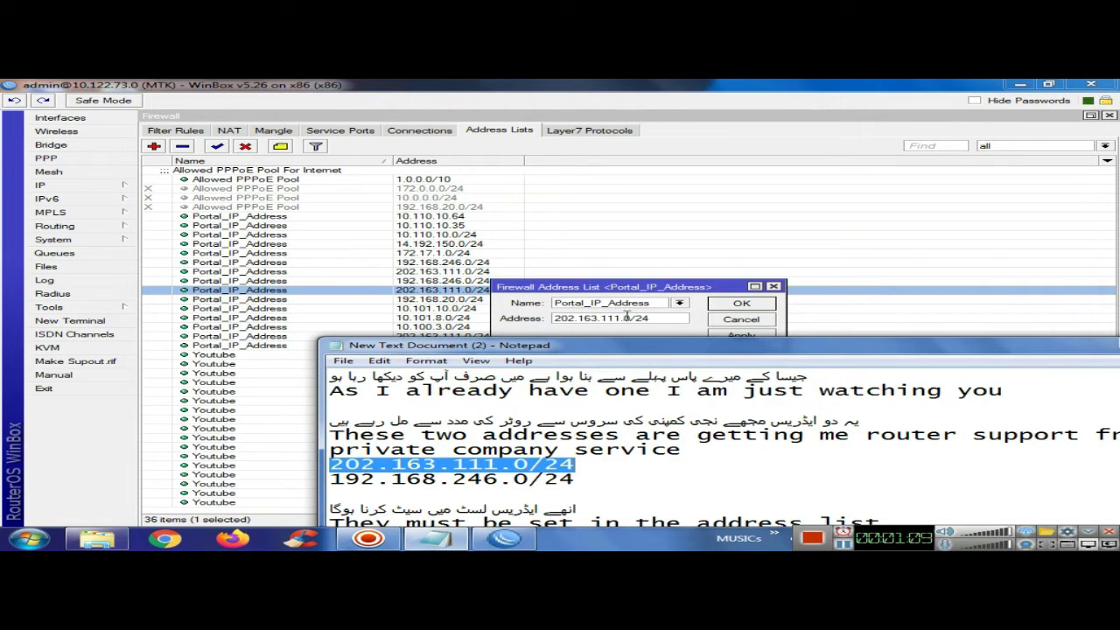
{"action": "left_click", "coordinate": [667, 286]}
{"action": "left_click_drag", "start_coordinate": [667, 287], "coordinate": [619, 233]}
{"action": "left_click", "coordinate": [684, 270]}
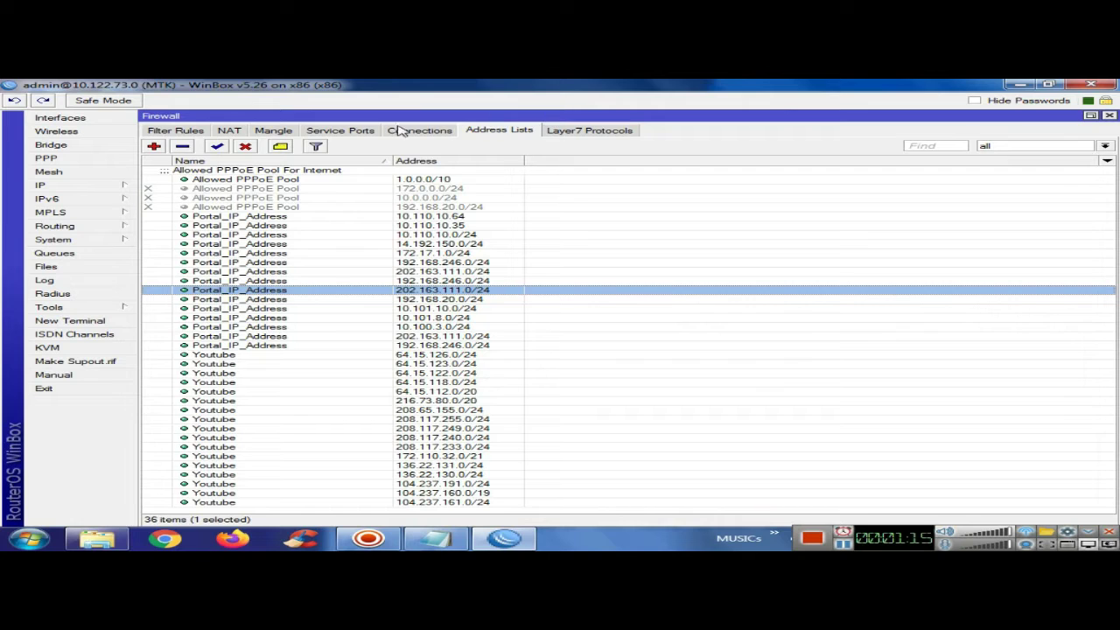
Open mangle rule 0 and check its forward chain and destination ports 80,9981,1935,8080
{"action": "left_click", "coordinate": [348, 130]}
{"action": "left_click", "coordinate": [273, 131]}
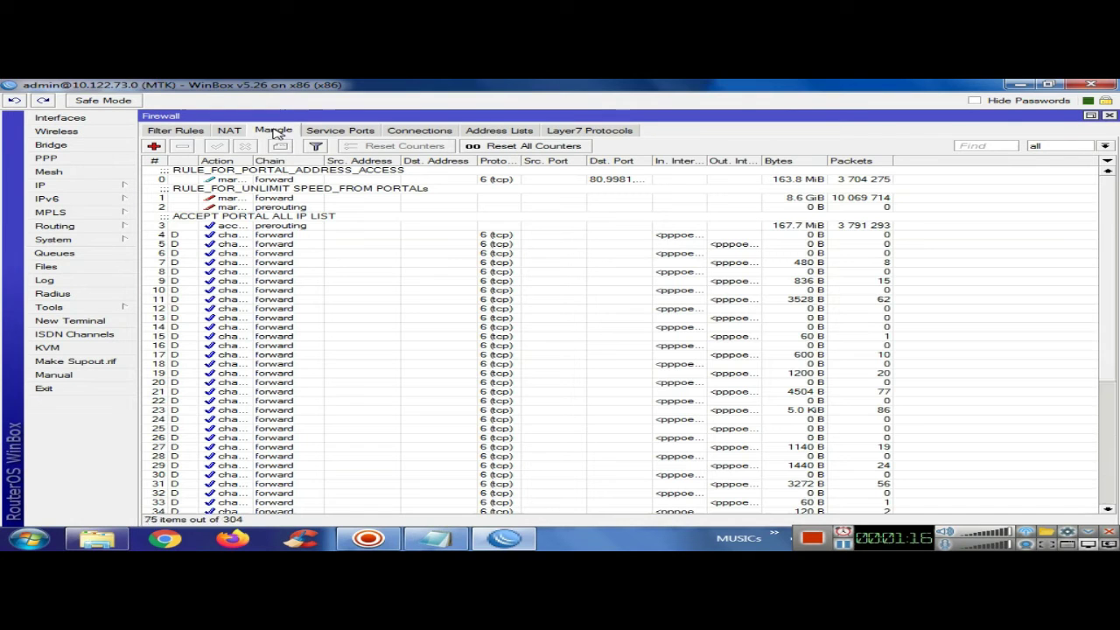
{"action": "double_click", "coordinate": [302, 180]}
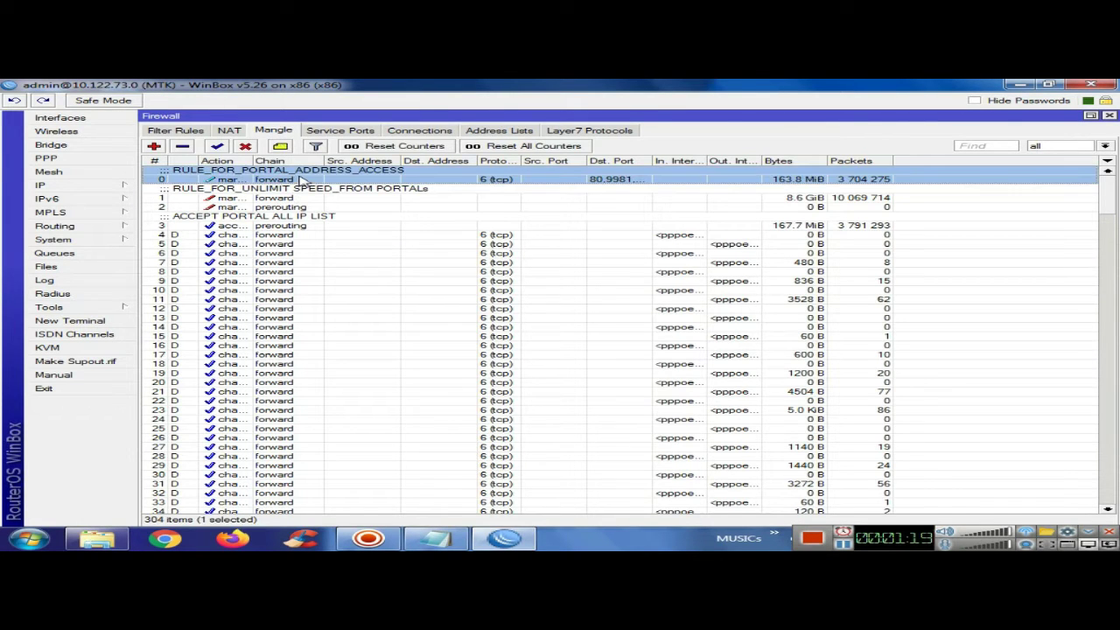
{"action": "left_click", "coordinate": [215, 158]}
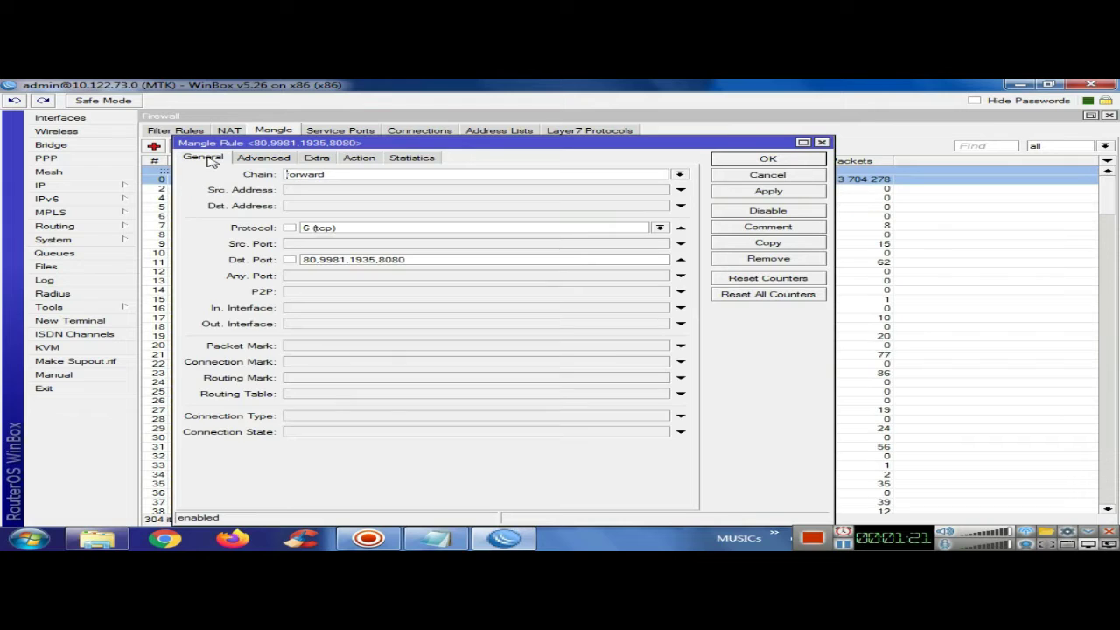
{"action": "left_click_drag", "start_coordinate": [343, 175], "coordinate": [267, 176]}
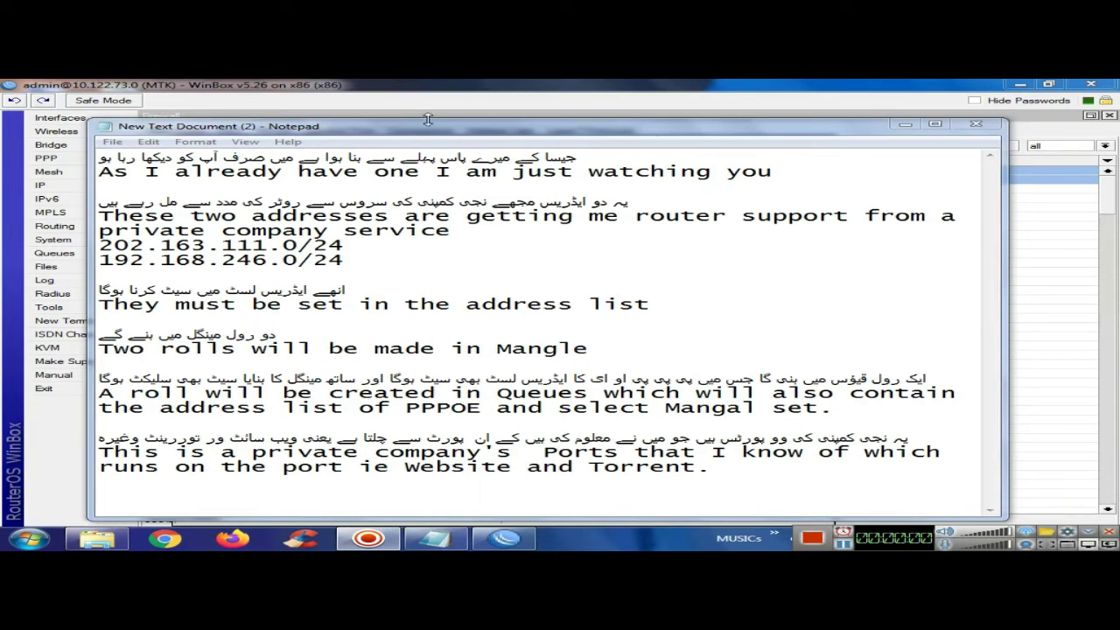
{"action": "left_click_drag", "start_coordinate": [428, 121], "coordinate": [343, 504]}
{"action": "left_click_drag", "start_coordinate": [426, 256], "coordinate": [297, 256]}
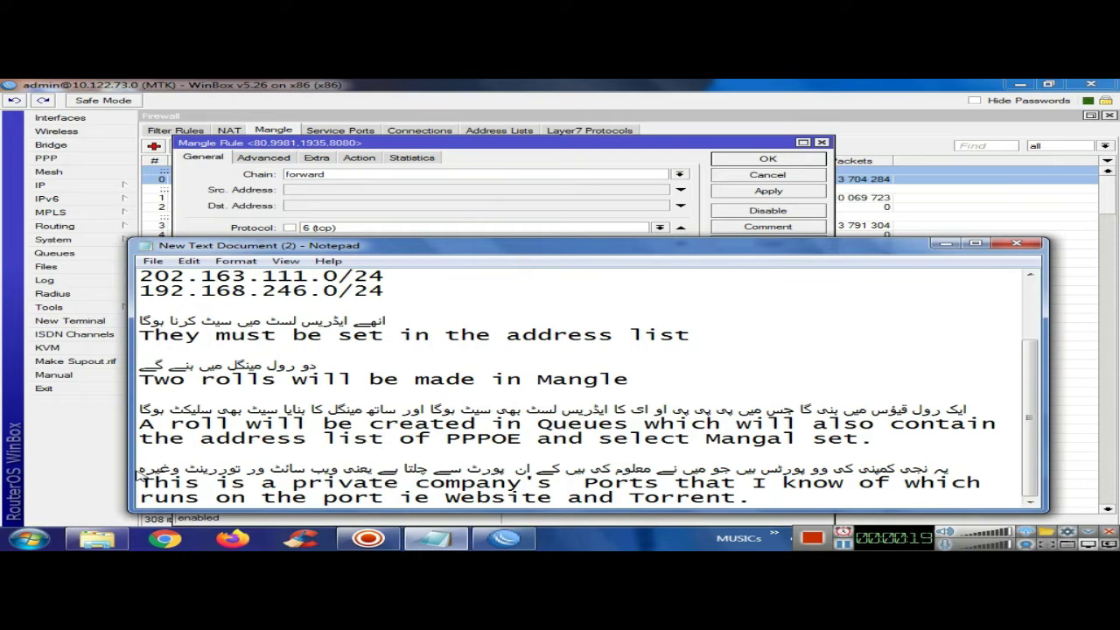
Match the notes' known ports to the rule's ports and the Portal_IP_Address destination list
{"action": "left_click_drag", "start_coordinate": [140, 470], "coordinate": [946, 469]}
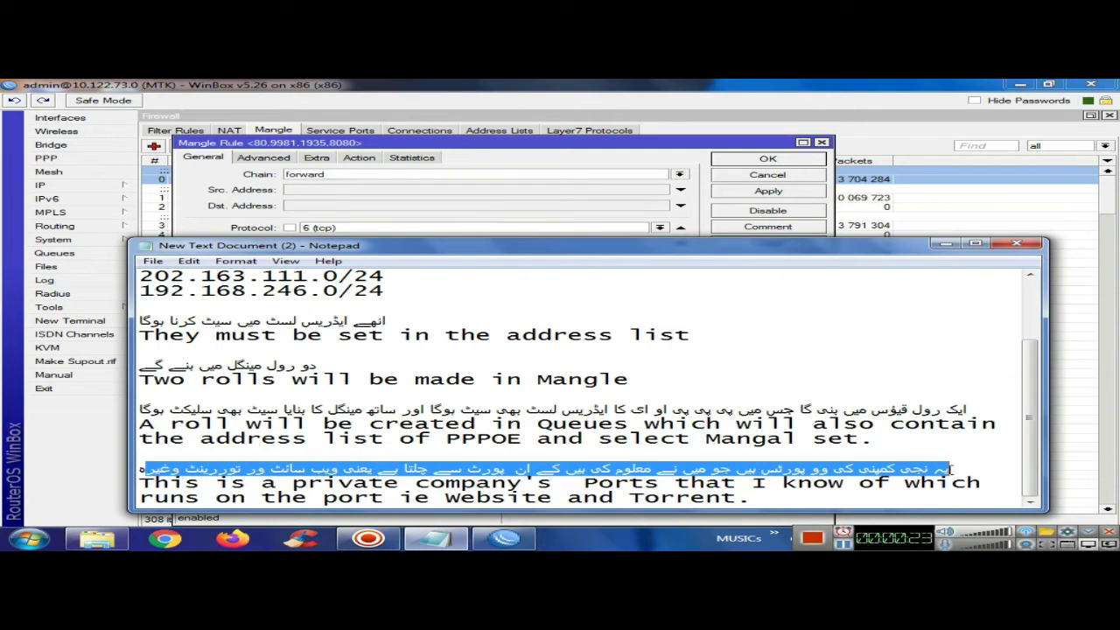
{"action": "left_click", "coordinate": [946, 243]}
{"action": "left_click_drag", "start_coordinate": [442, 259], "coordinate": [269, 251]}
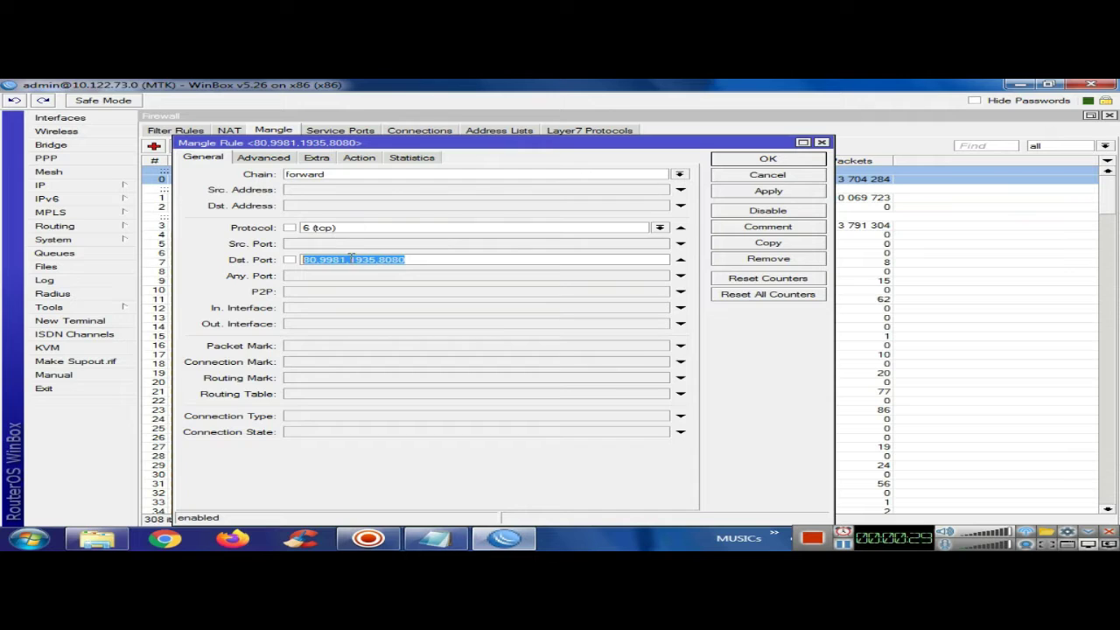
{"action": "left_click", "coordinate": [263, 159]}
{"action": "left_click_drag", "start_coordinate": [458, 192], "coordinate": [294, 193]}
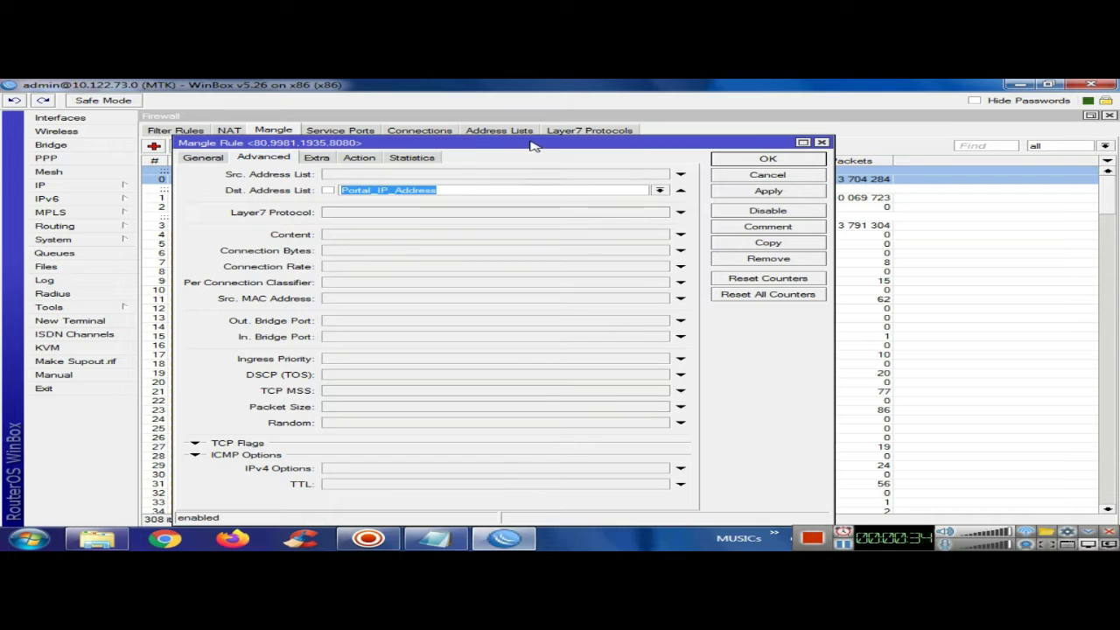
Glance at the firewall Address Lists, then close the Firewall window
{"action": "left_click_drag", "start_coordinate": [532, 143], "coordinate": [539, 181]}
{"action": "left_click", "coordinate": [503, 131]}
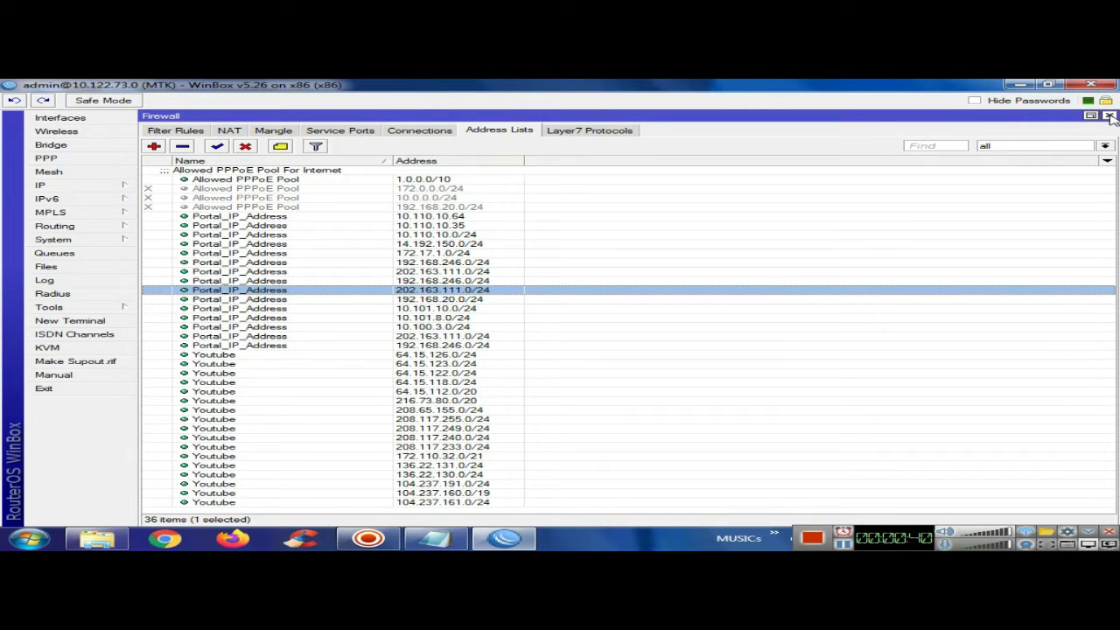
{"action": "left_click", "coordinate": [1109, 116]}
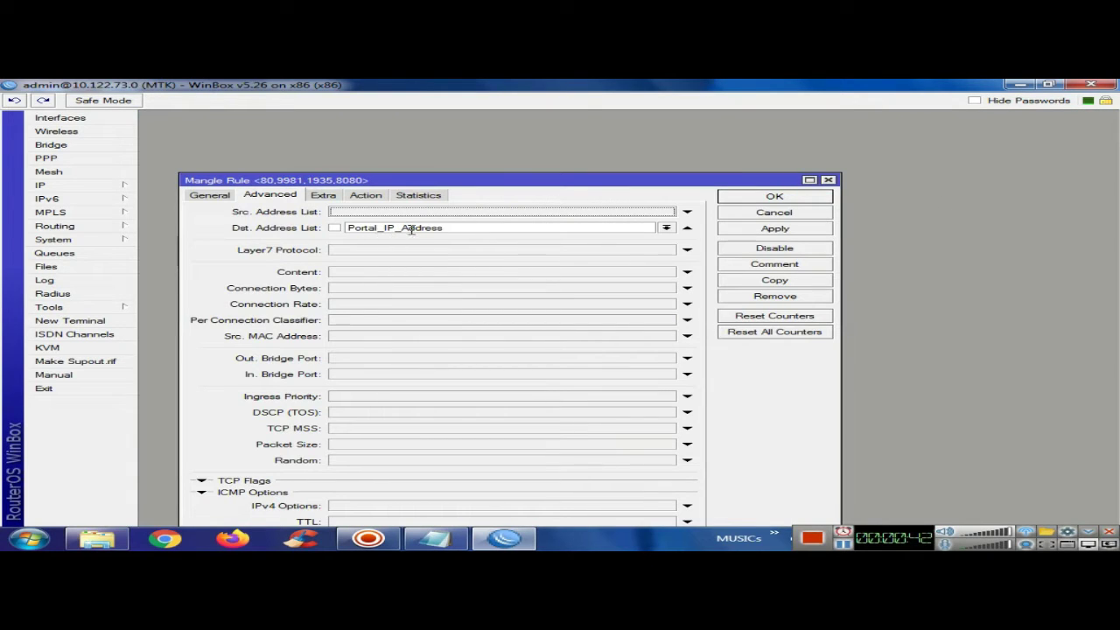
{"action": "left_click_drag", "start_coordinate": [435, 180], "coordinate": [588, 128]}
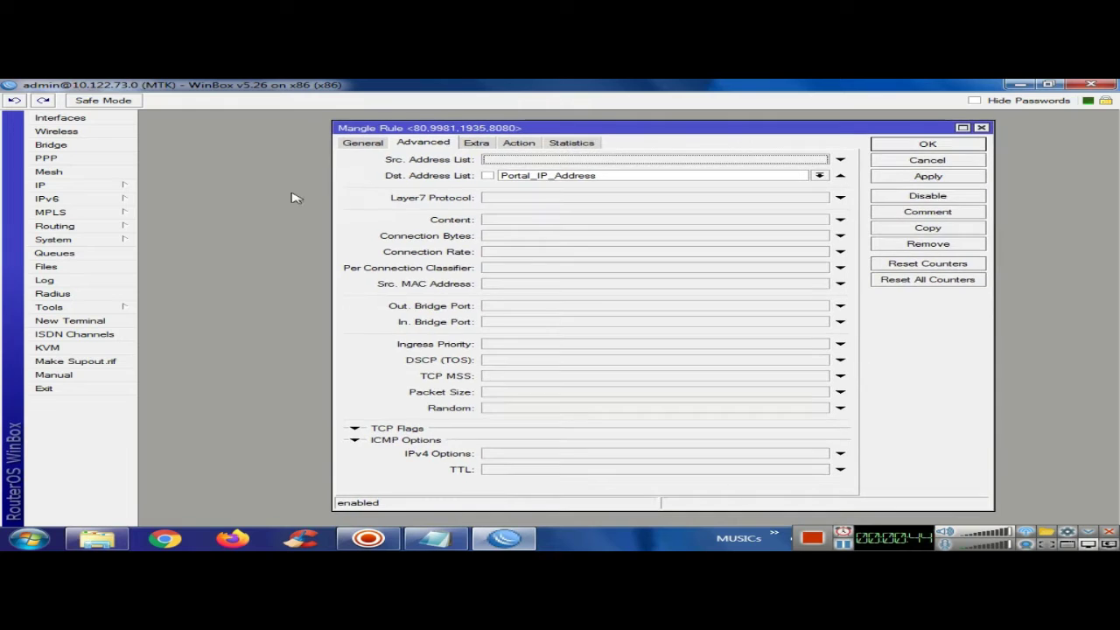
Reopen mangle rule 0 and review its ports, destination list, extras and Portal_Access action, then close it
{"action": "left_click", "coordinate": [101, 186]}
{"action": "left_click", "coordinate": [212, 282]}
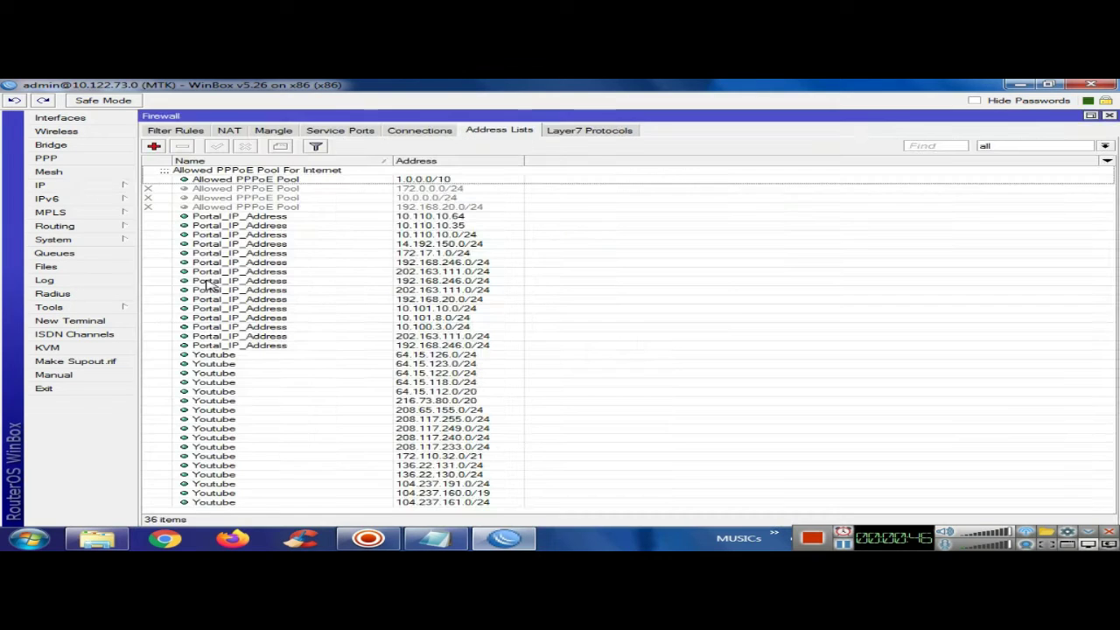
{"action": "left_click", "coordinate": [273, 131]}
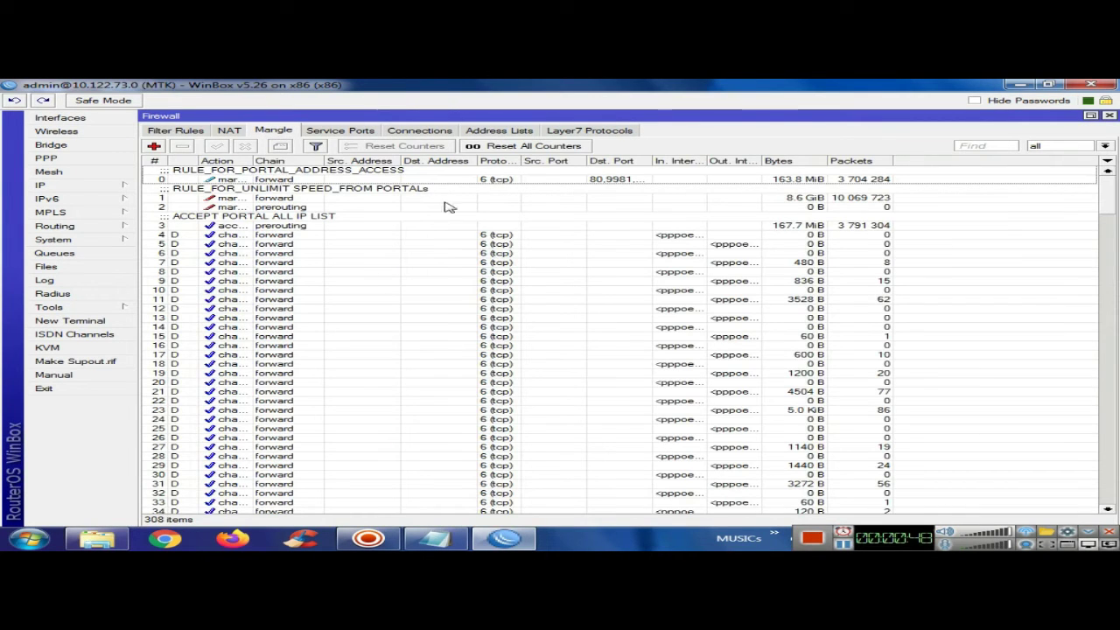
{"action": "double_click", "coordinate": [320, 179]}
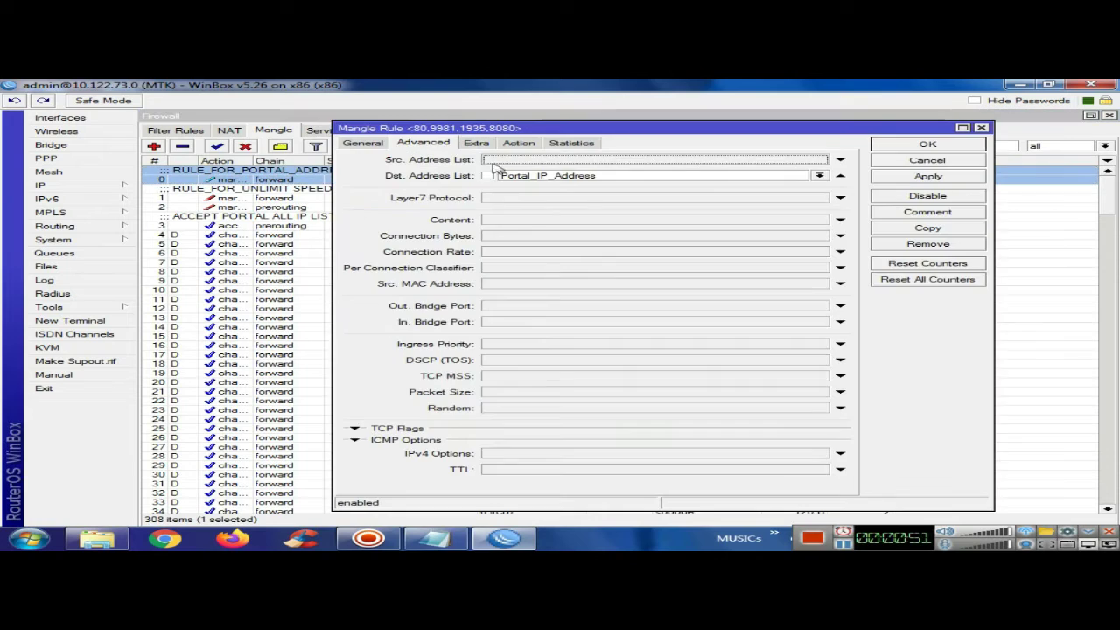
{"action": "left_click", "coordinate": [378, 144]}
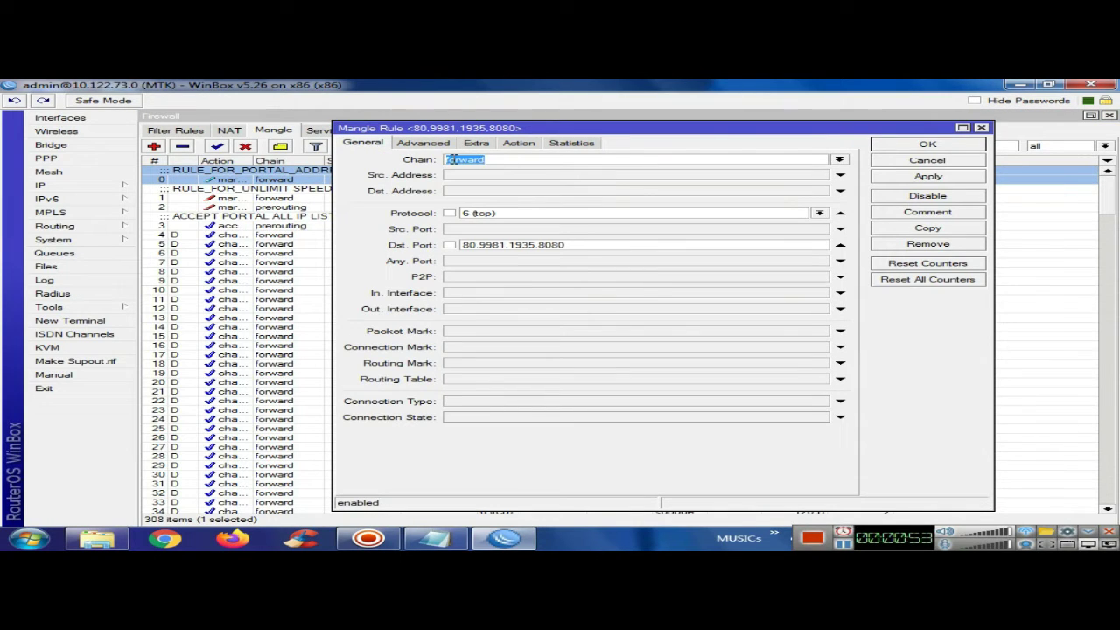
{"action": "left_click_drag", "start_coordinate": [589, 245], "coordinate": [421, 238]}
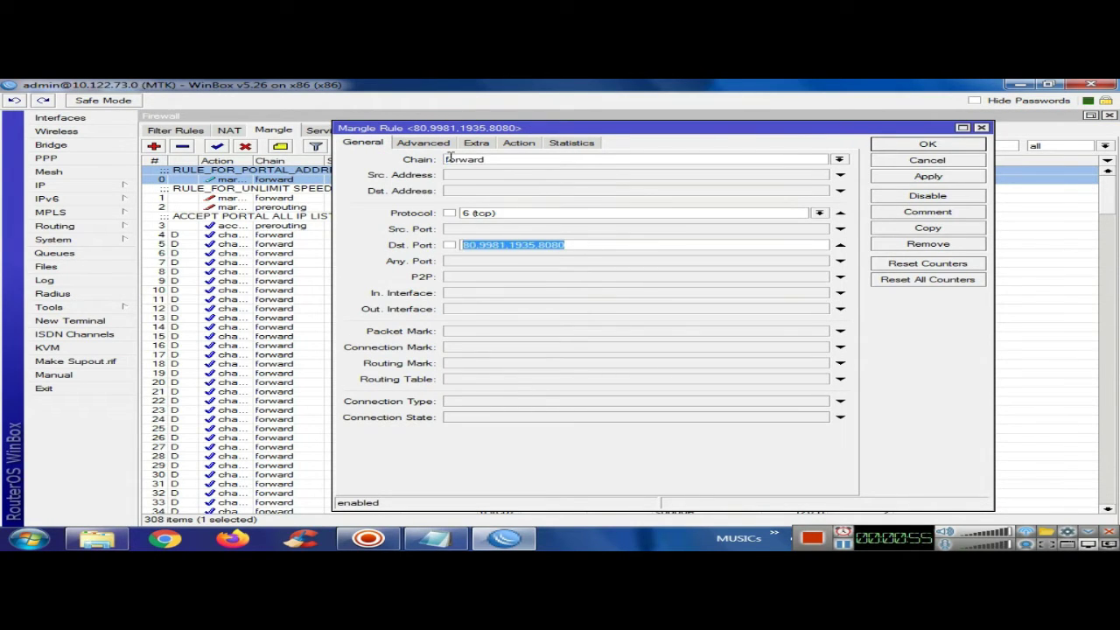
{"action": "left_click", "coordinate": [429, 143]}
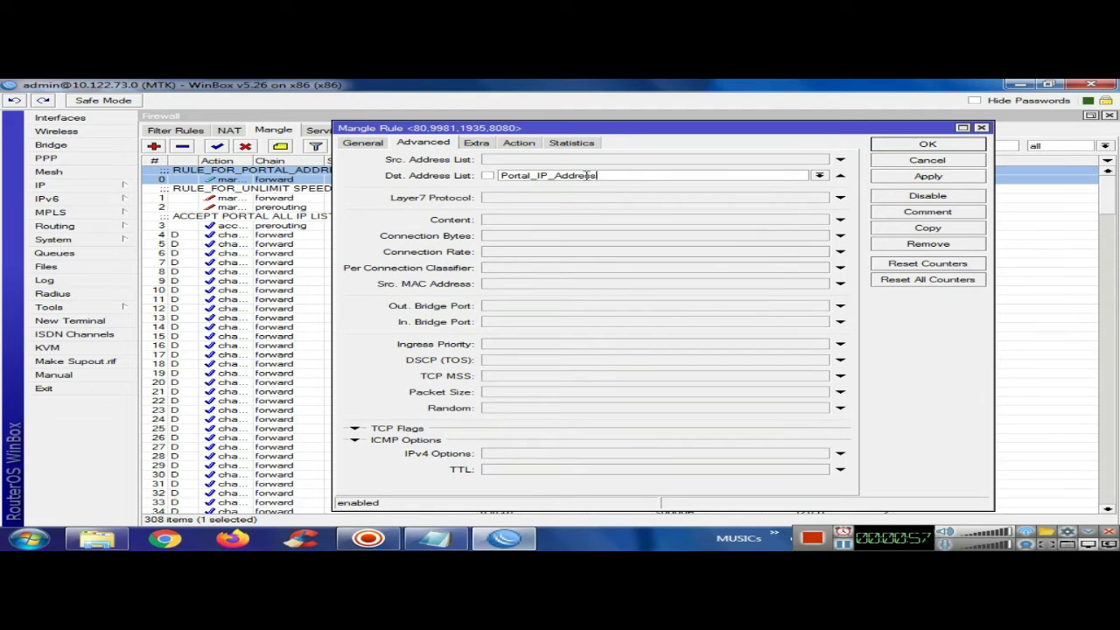
{"action": "left_click_drag", "start_coordinate": [604, 176], "coordinate": [460, 174]}
{"action": "left_click", "coordinate": [477, 143]}
{"action": "left_click", "coordinate": [538, 144]}
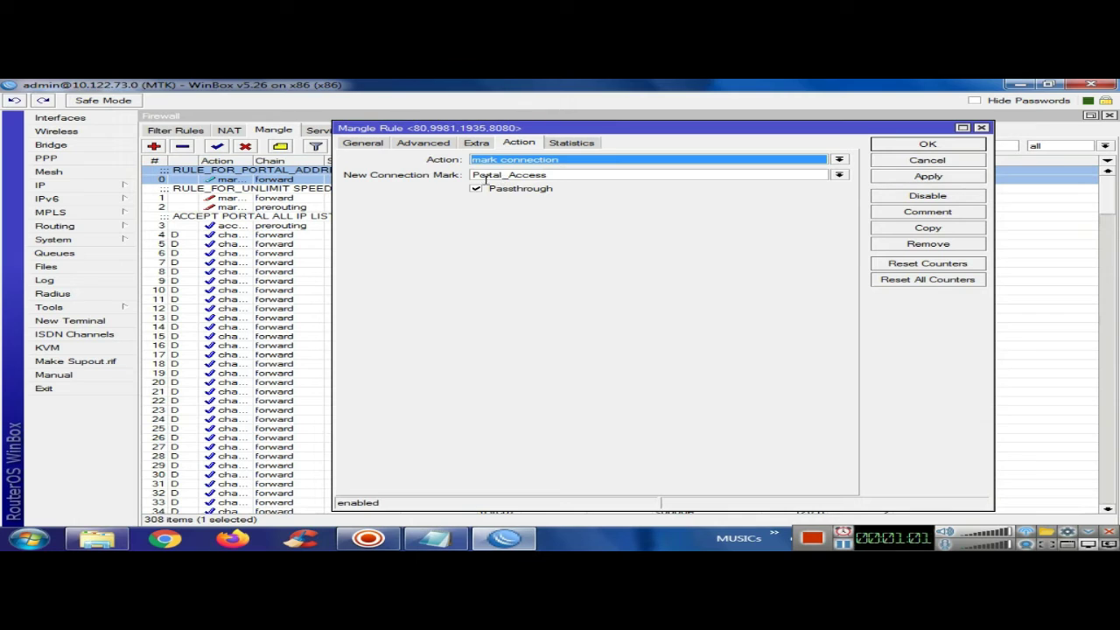
{"action": "left_click", "coordinate": [927, 163]}
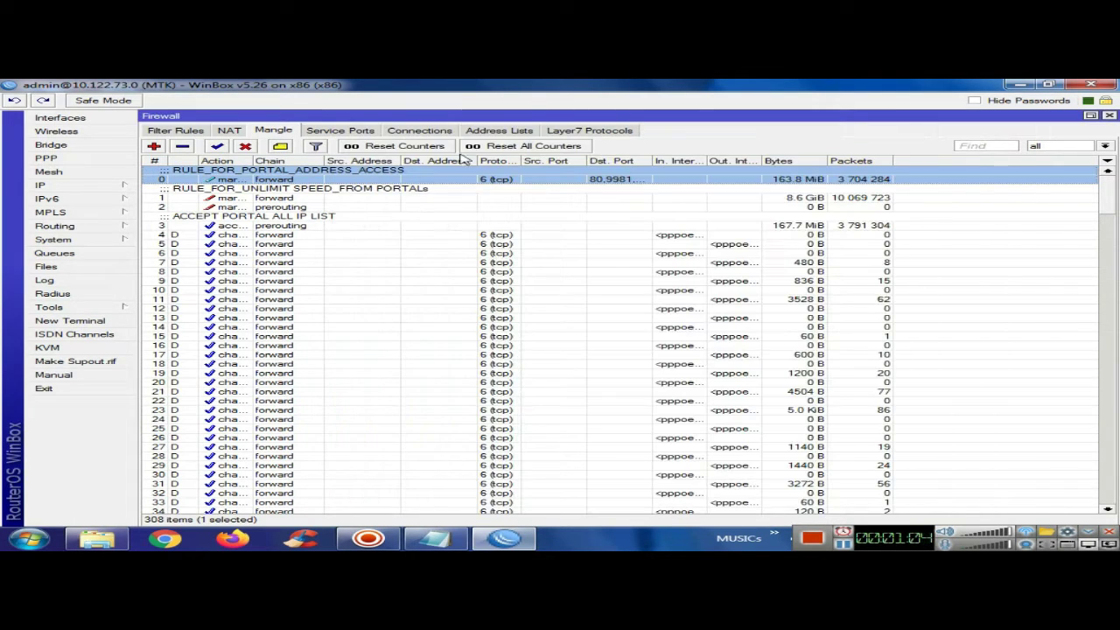
Review mangle rule 1, which marks Portal_Access packets UNLIMIT_SPEED_FROM_PORTALs, then close Firewall
{"action": "double_click", "coordinate": [252, 199]}
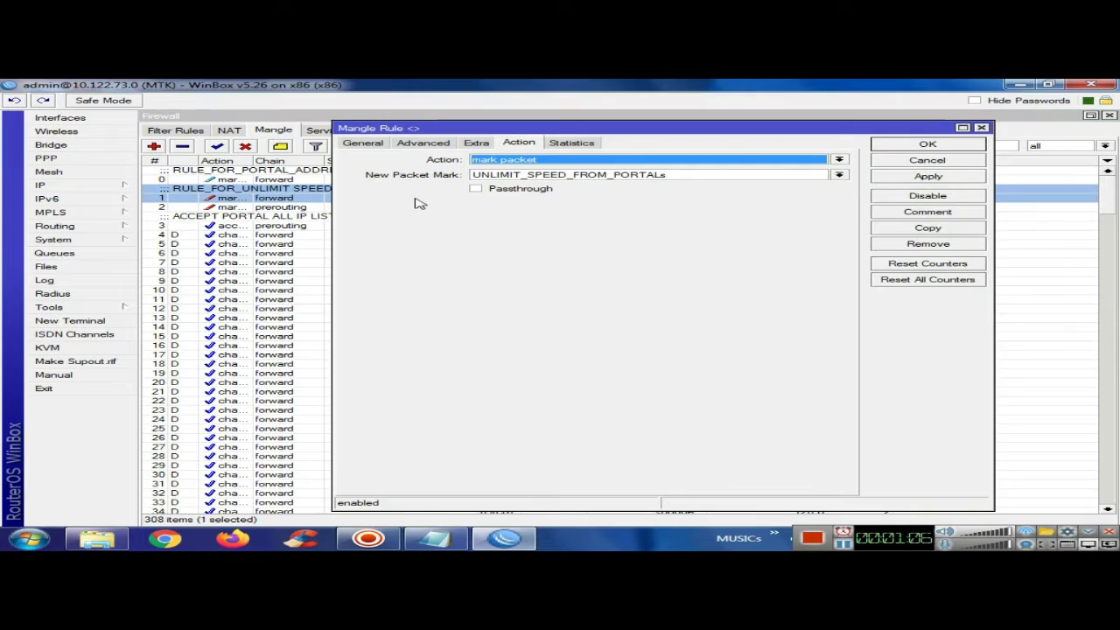
{"action": "left_click", "coordinate": [364, 143]}
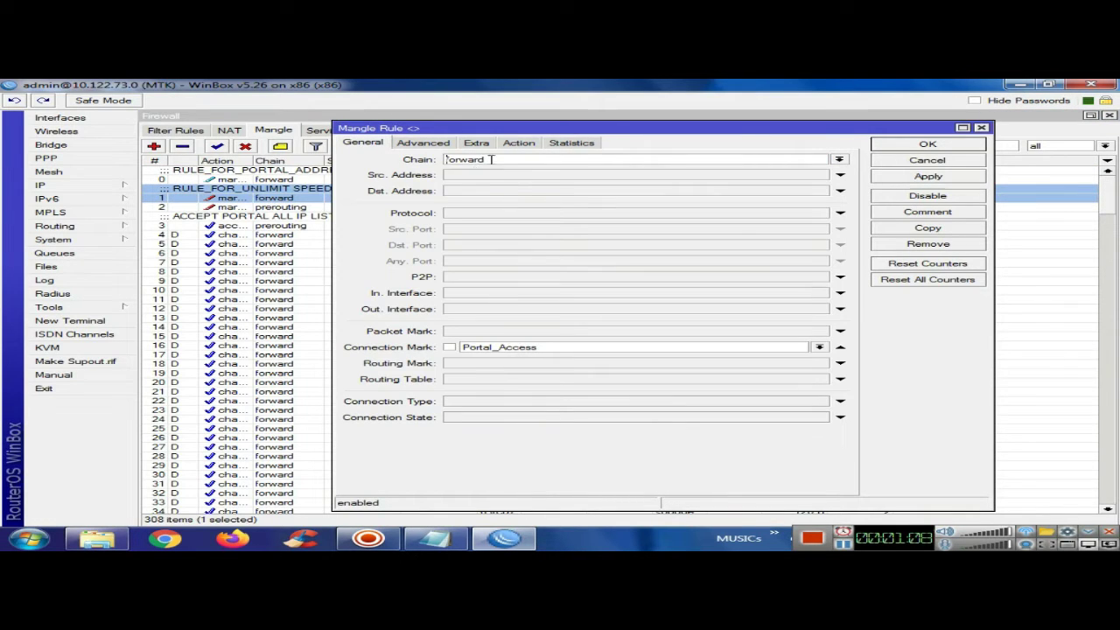
{"action": "left_click_drag", "start_coordinate": [558, 350], "coordinate": [455, 350]}
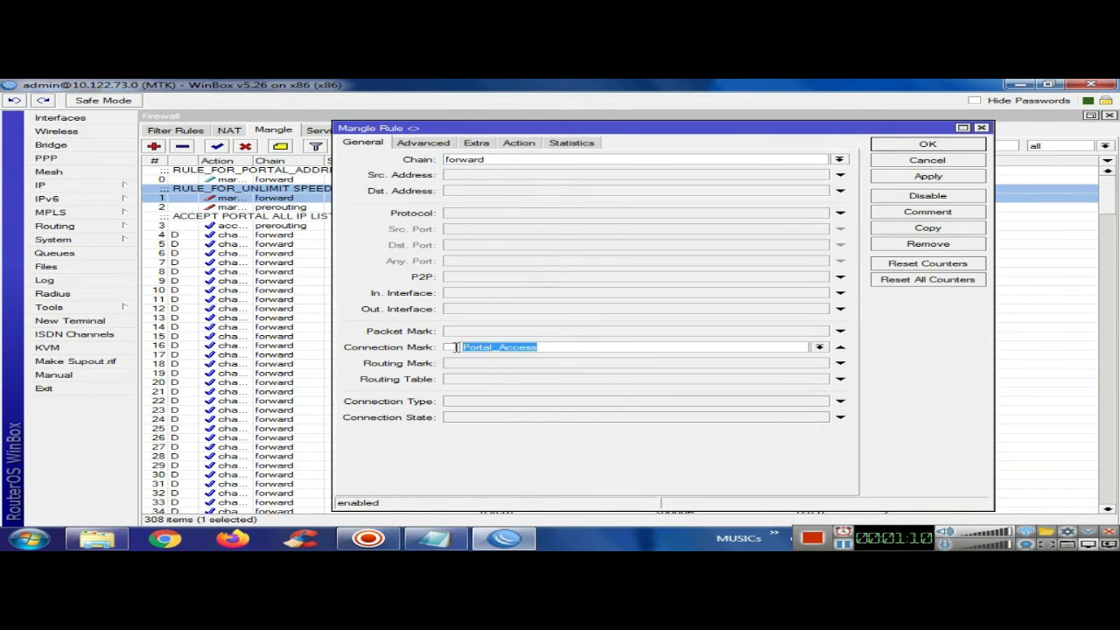
{"action": "left_click", "coordinate": [429, 147]}
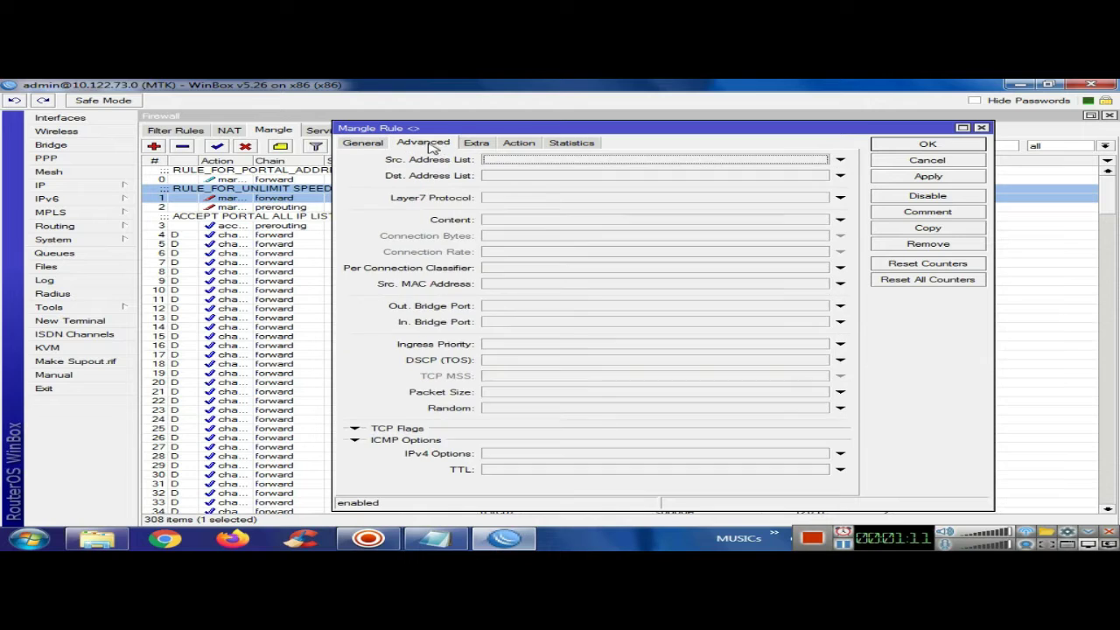
{"action": "left_click", "coordinate": [475, 144]}
{"action": "left_click", "coordinate": [519, 142]}
{"action": "left_click_drag", "start_coordinate": [683, 174], "coordinate": [452, 168]}
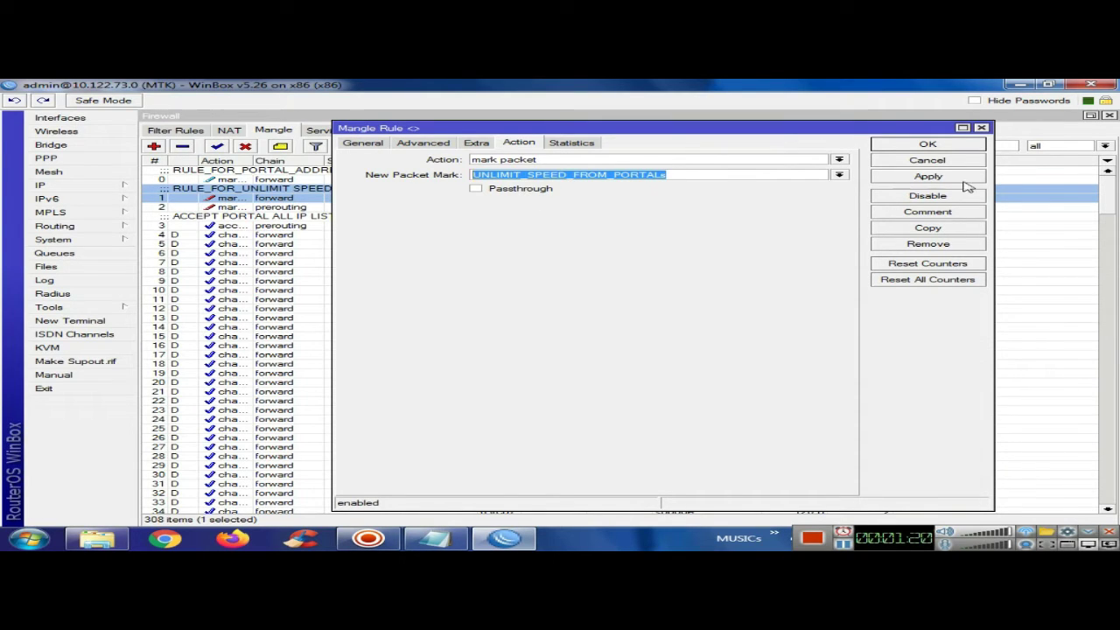
{"action": "left_click", "coordinate": [938, 161]}
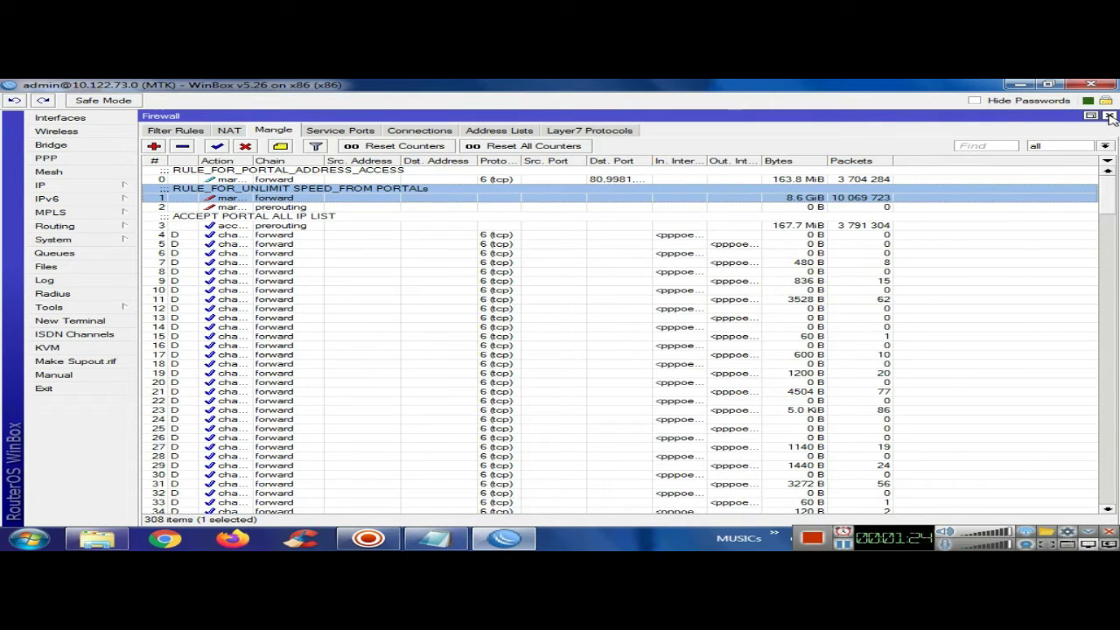
{"action": "left_click", "coordinate": [1109, 117]}
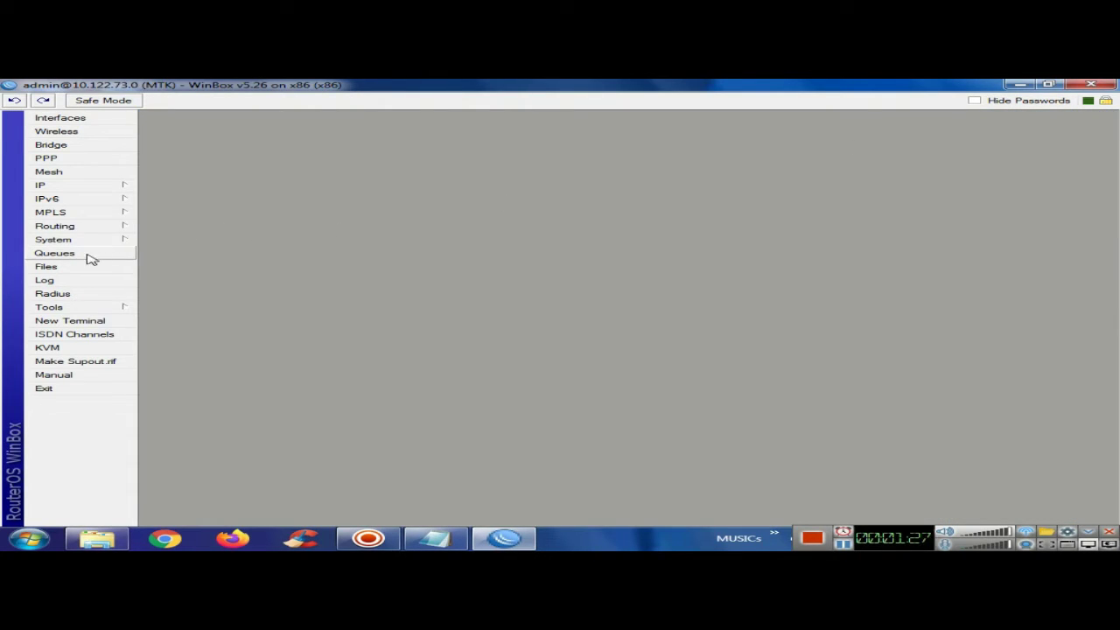
Open simple queue 768K-GROUP-A and highlight its name and target 1.3.3.0/24
{"action": "left_click", "coordinate": [88, 254]}
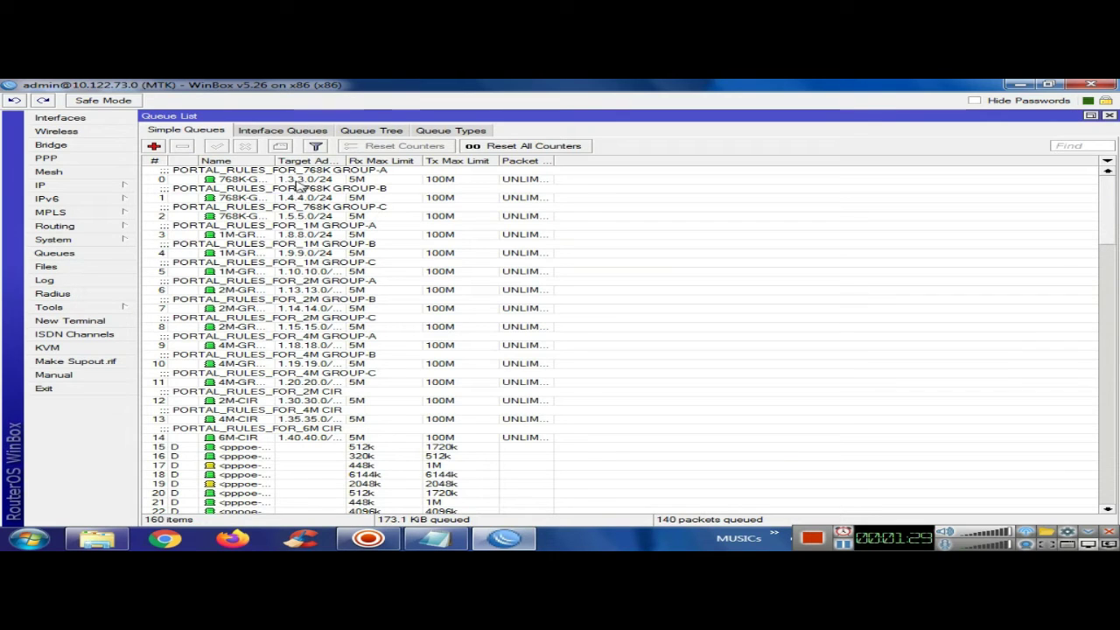
{"action": "left_click", "coordinate": [298, 179]}
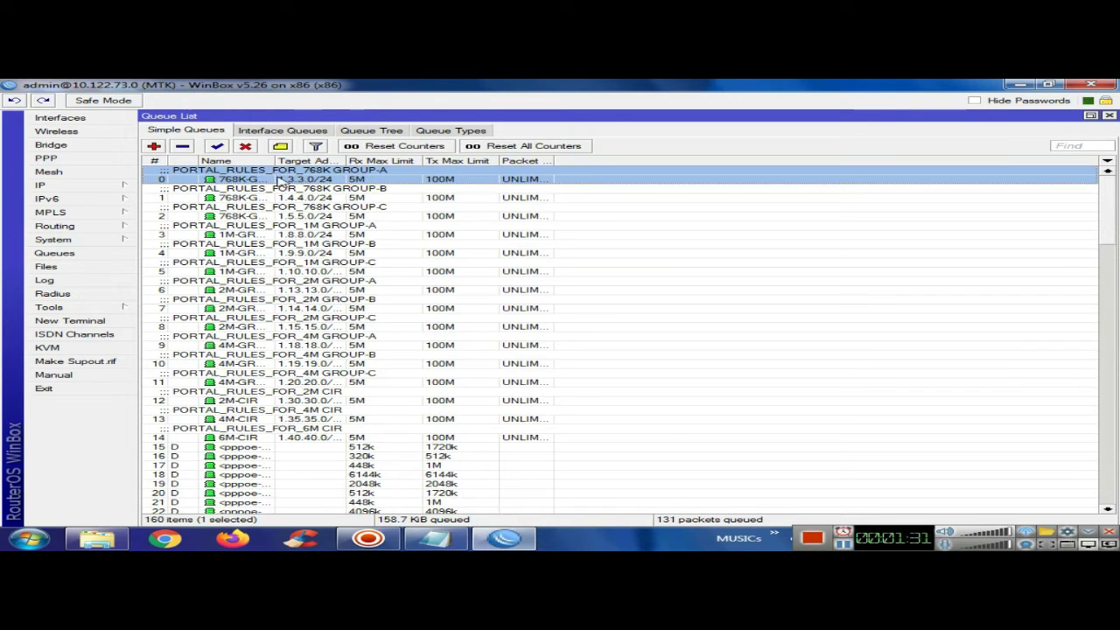
{"action": "double_click", "coordinate": [299, 179]}
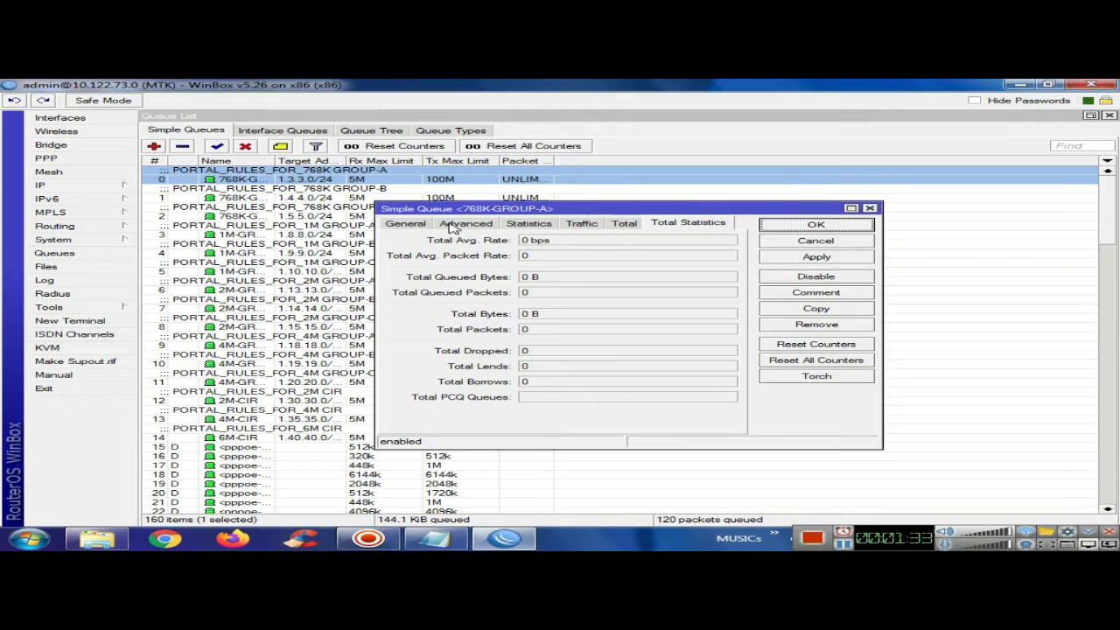
{"action": "left_click", "coordinate": [401, 224]}
{"action": "left_click", "coordinate": [594, 237]}
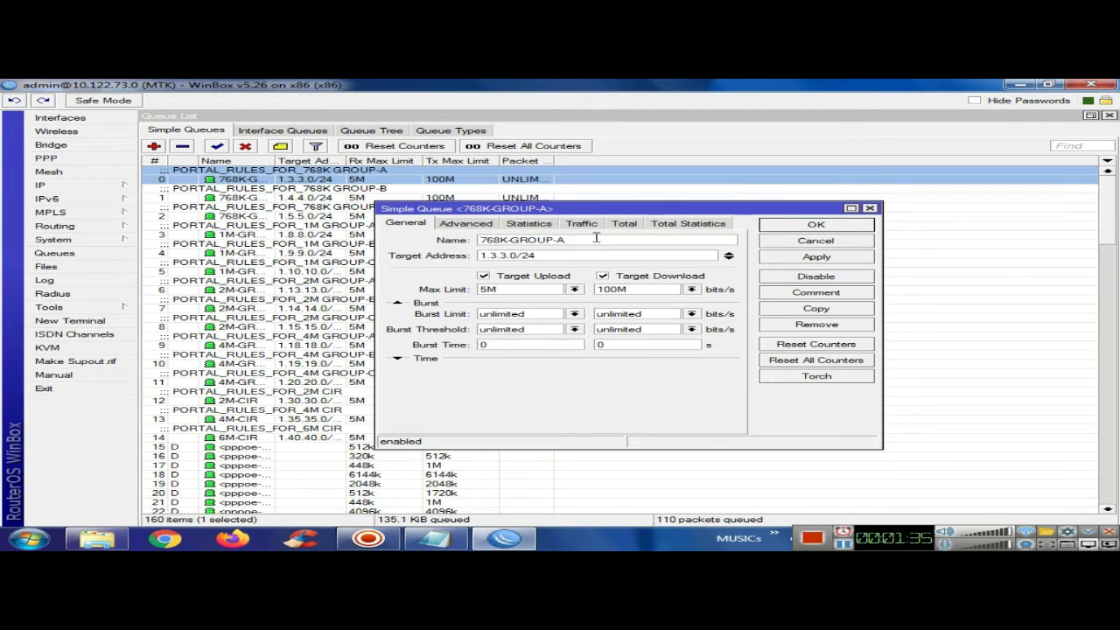
{"action": "double_click", "coordinate": [516, 238]}
{"action": "left_click_drag", "start_coordinate": [583, 257], "coordinate": [473, 255]}
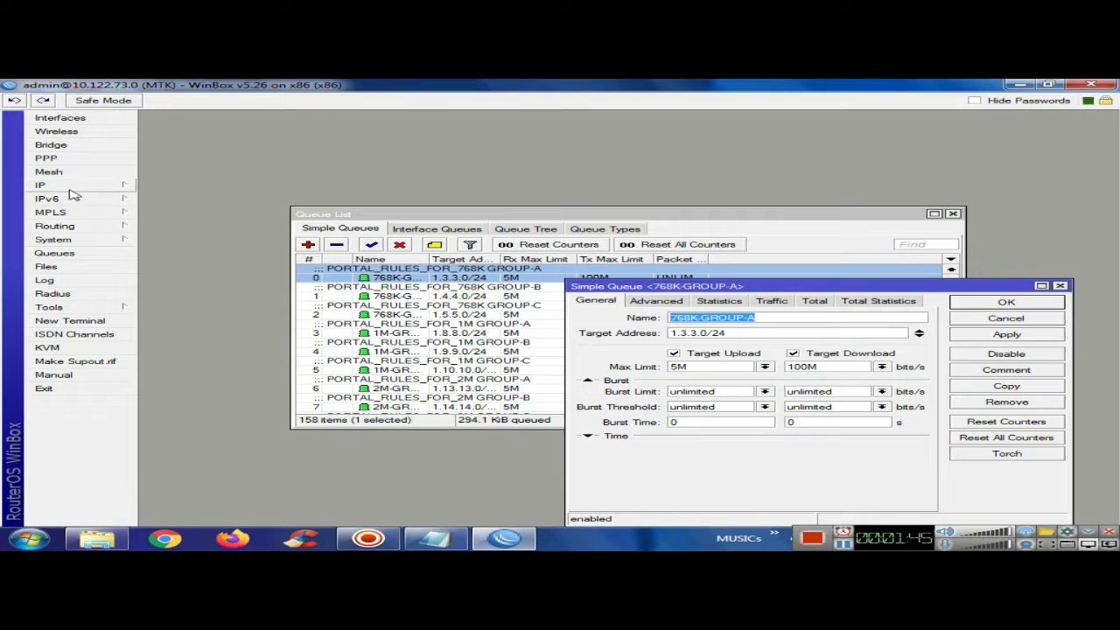
Reopen Firewall NAT, resize the window, and open the srcnat rule for 1.3.3.0/24
{"action": "left_click", "coordinate": [61, 185]}
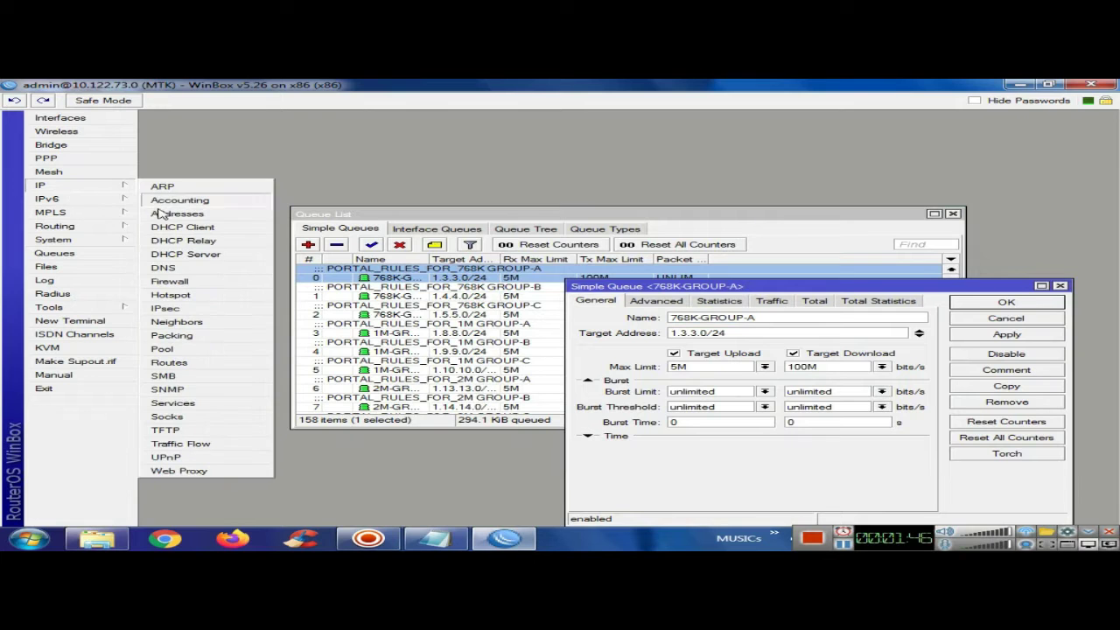
{"action": "left_click", "coordinate": [175, 278]}
{"action": "left_click", "coordinate": [228, 129]}
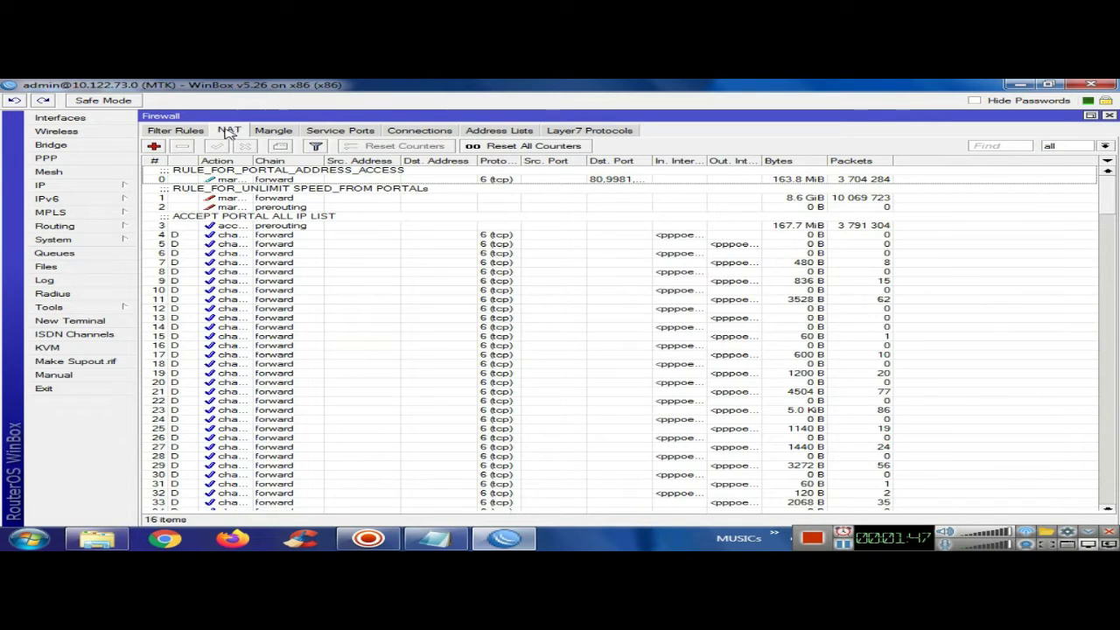
{"action": "left_click", "coordinate": [321, 181]}
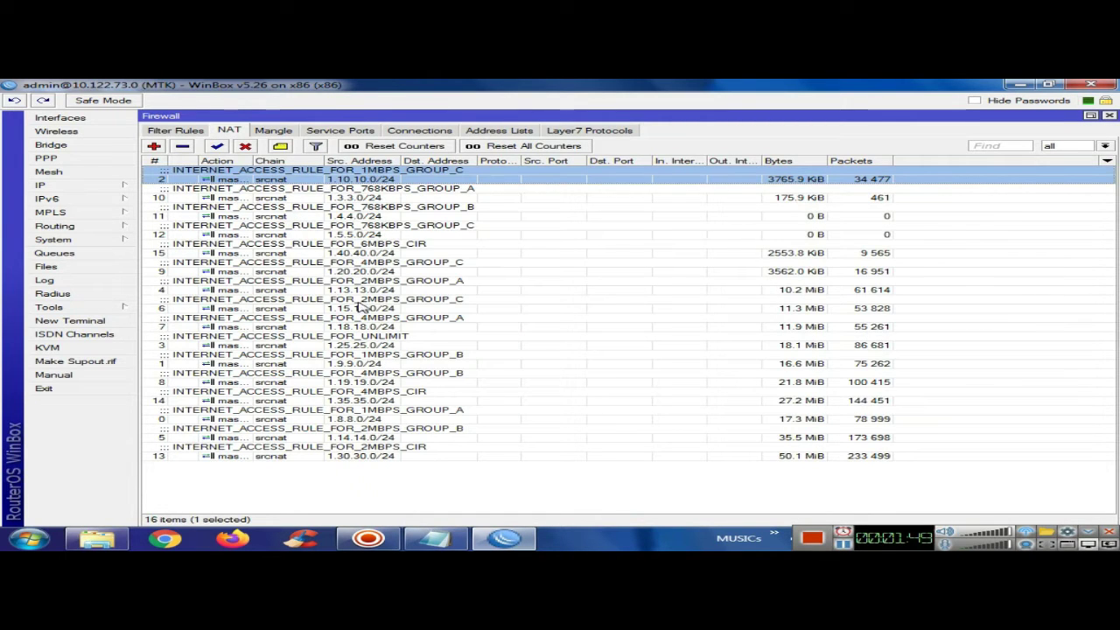
{"action": "left_click_drag", "start_coordinate": [358, 308], "coordinate": [359, 308]}
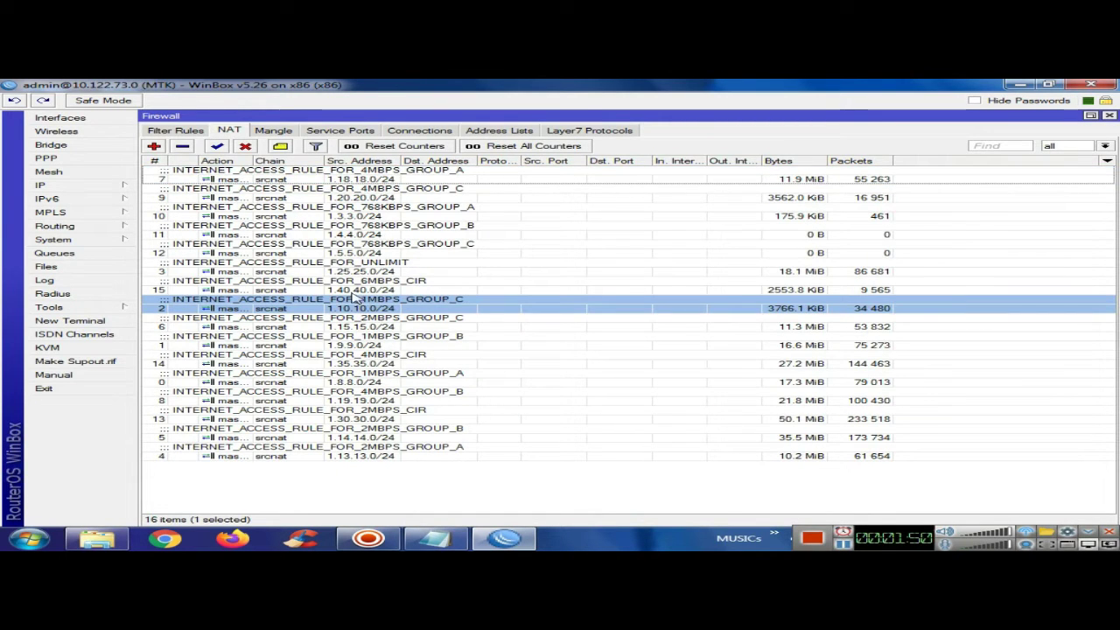
{"action": "double_click", "coordinate": [492, 119]}
{"action": "left_click_drag", "start_coordinate": [536, 108], "coordinate": [515, 153]}
{"action": "left_click_drag", "start_coordinate": [1111, 305], "coordinate": [777, 311]}
{"action": "double_click", "coordinate": [374, 284]}
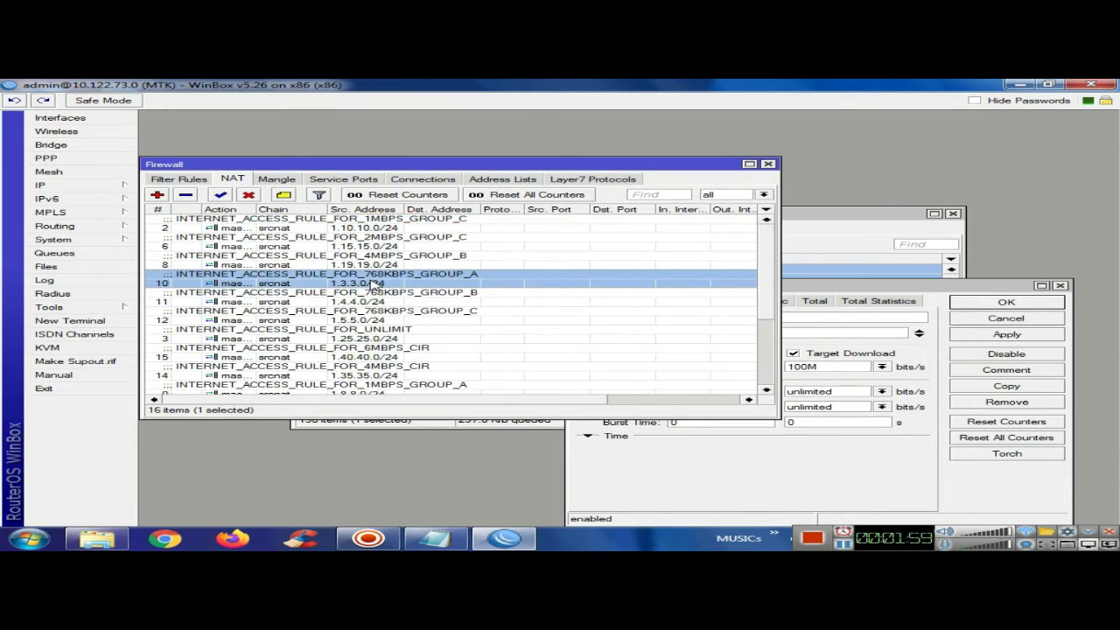
{"action": "left_click", "coordinate": [327, 157]}
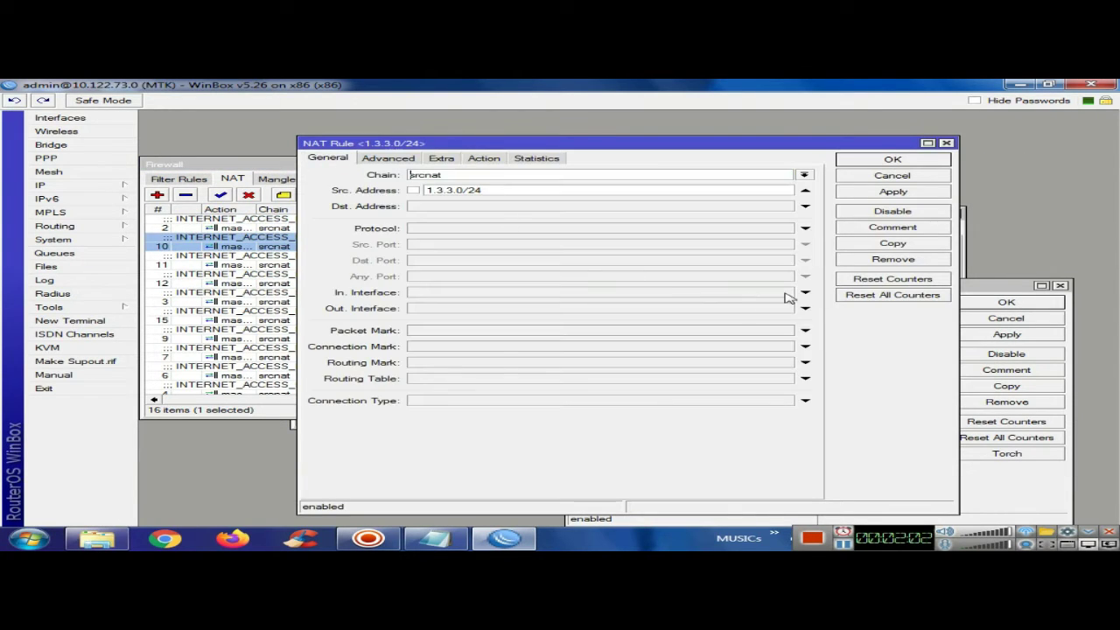
Check 768K-GROUP-A's 1.3.3.0/24 target, 5M/100M limits and packet mark, then close the NAT rule
{"action": "left_click", "coordinate": [995, 290]}
{"action": "left_click_drag", "start_coordinate": [741, 333], "coordinate": [650, 333]}
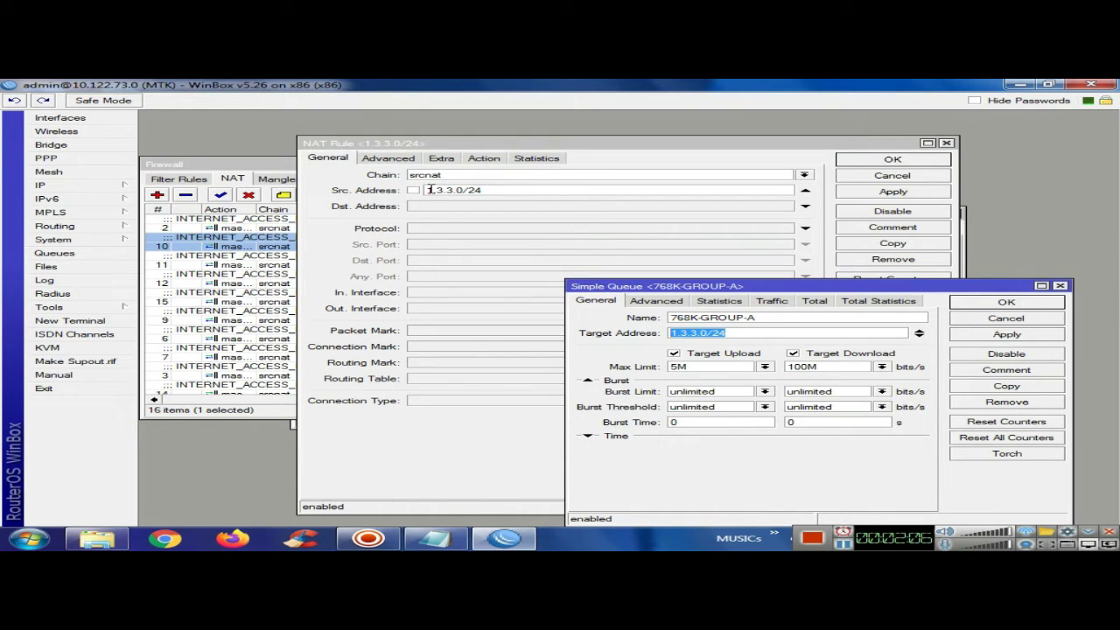
{"action": "left_click_drag", "start_coordinate": [704, 368], "coordinate": [653, 372]}
{"action": "double_click", "coordinate": [840, 367]}
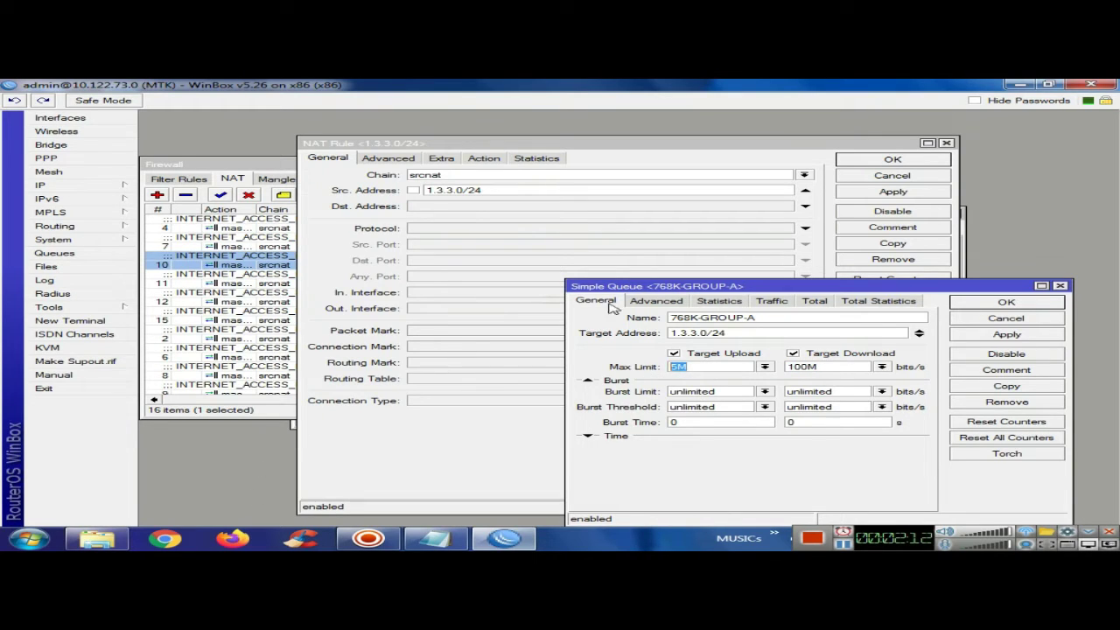
{"action": "left_click", "coordinate": [669, 302]}
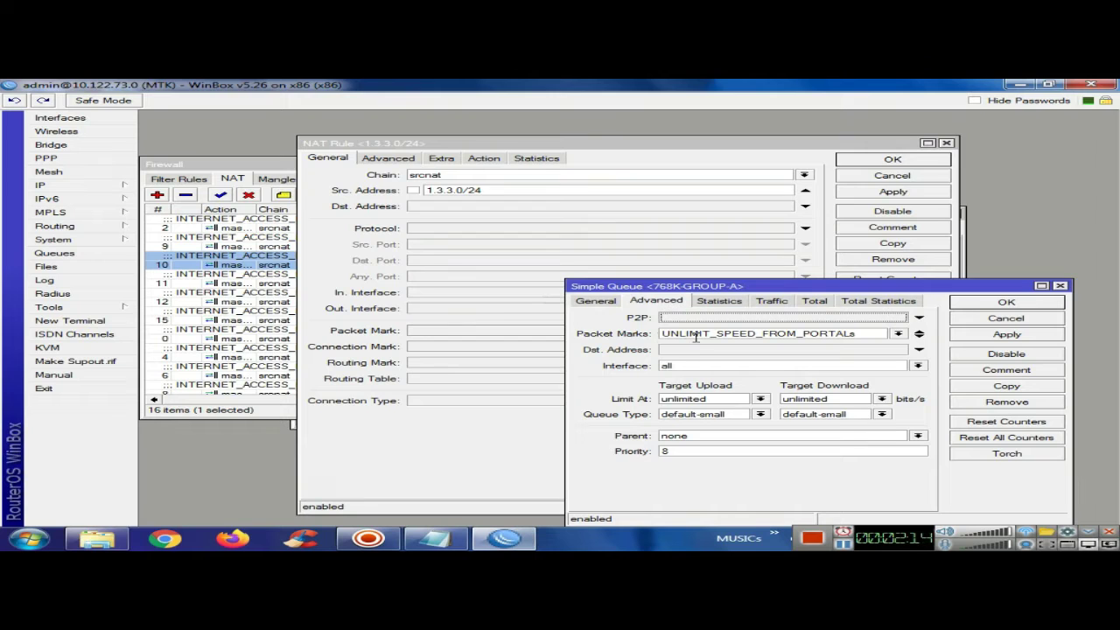
{"action": "left_click", "coordinate": [898, 178]}
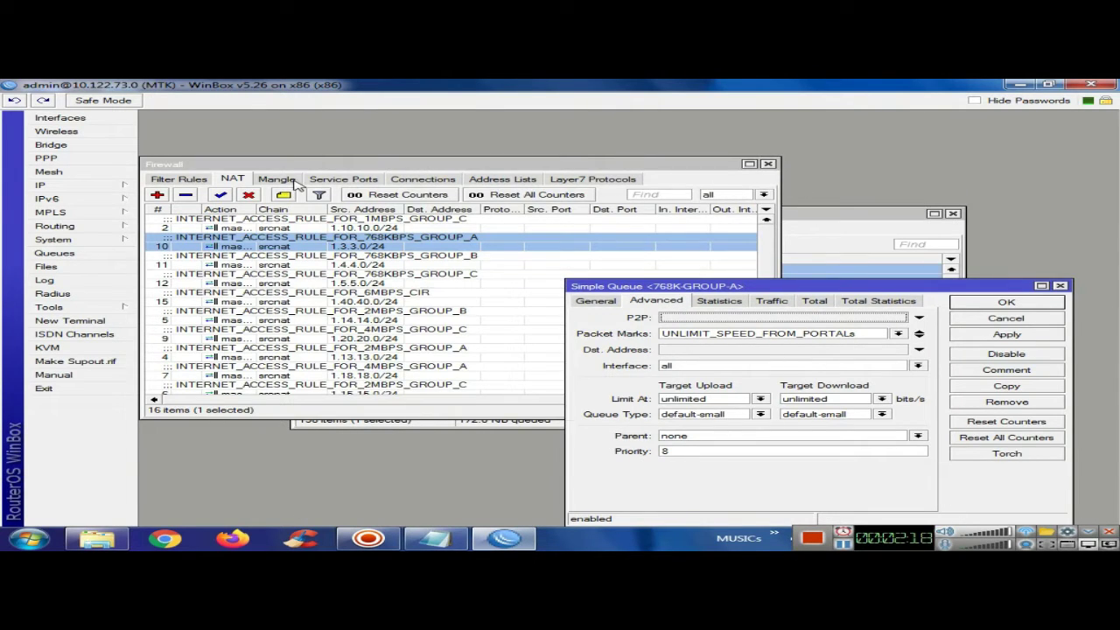
{"action": "left_click", "coordinate": [277, 178]}
Open mangle rule 1 and compare its UNLIMIT_SPEED_FROM_PORTALs packet mark with the queue, then close it
{"action": "left_click", "coordinate": [313, 245]}
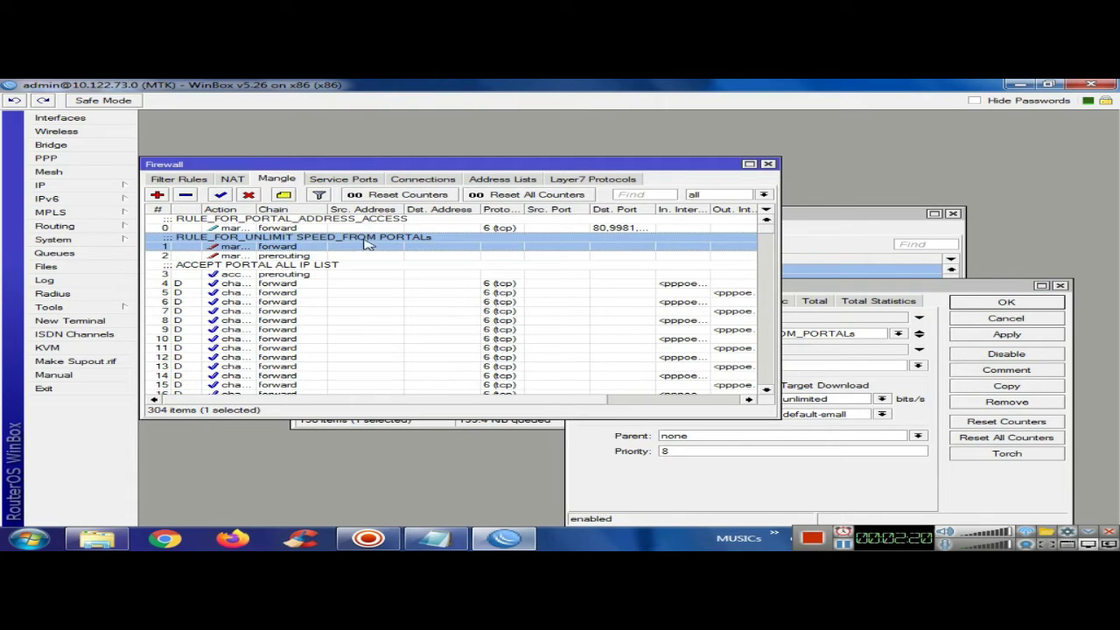
{"action": "double_click", "coordinate": [317, 245]}
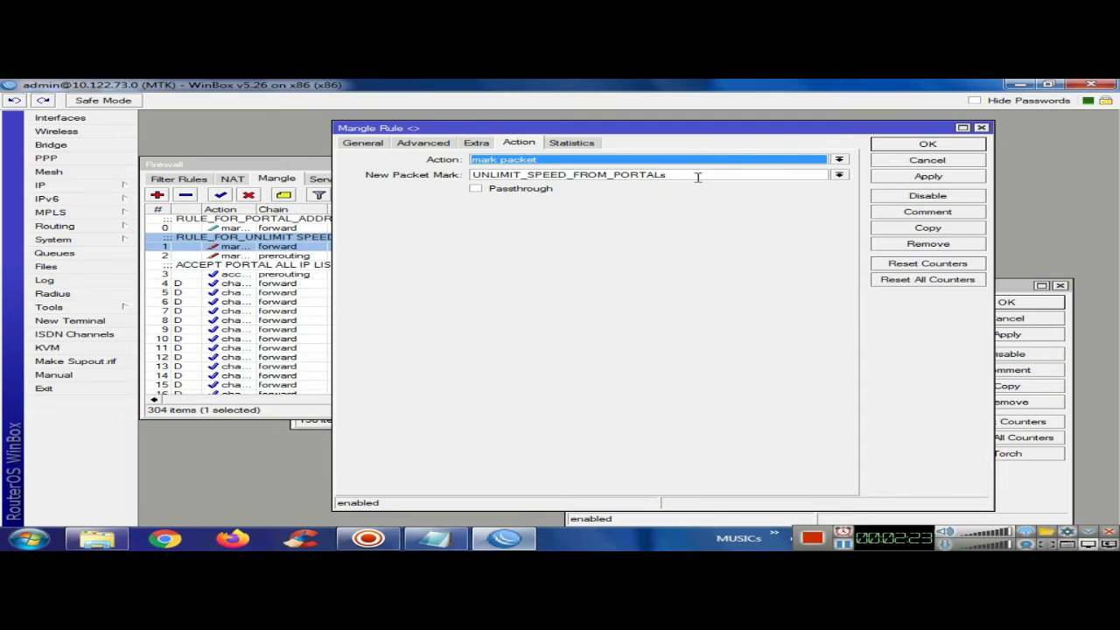
{"action": "left_click_drag", "start_coordinate": [691, 134], "coordinate": [454, 141]}
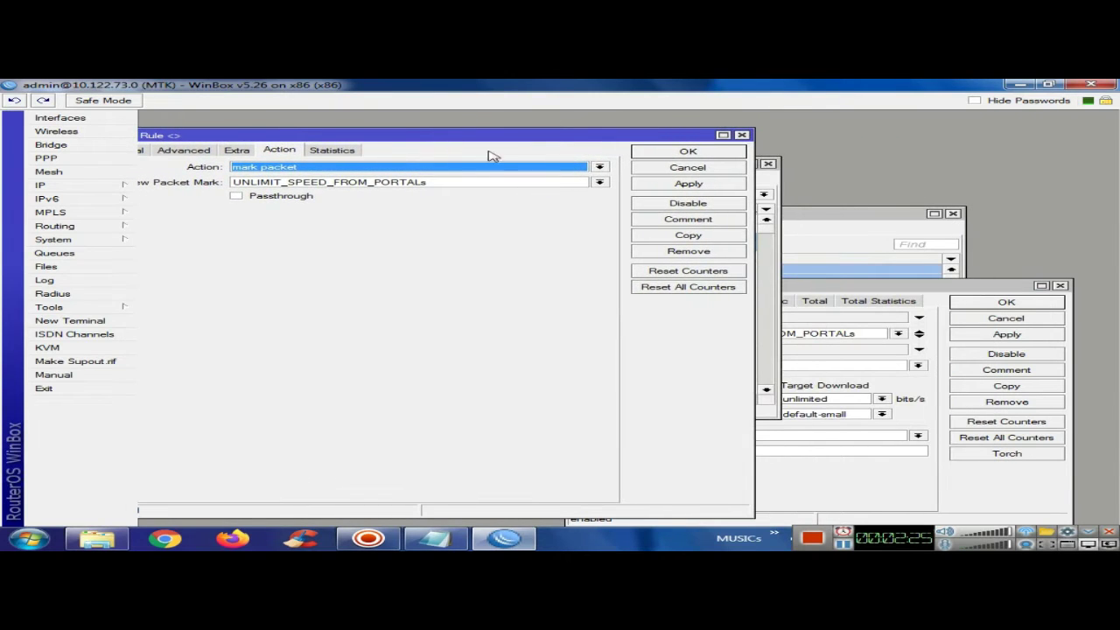
{"action": "left_click", "coordinate": [774, 182]}
{"action": "left_click", "coordinate": [767, 164]}
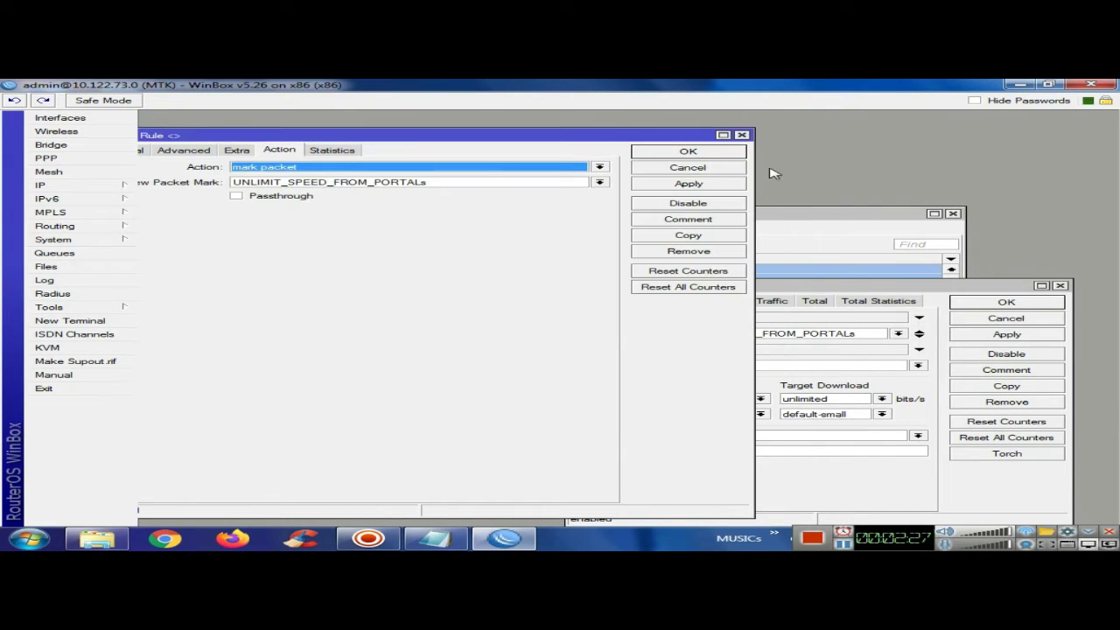
{"action": "left_click_drag", "start_coordinate": [452, 187], "coordinate": [191, 186]}
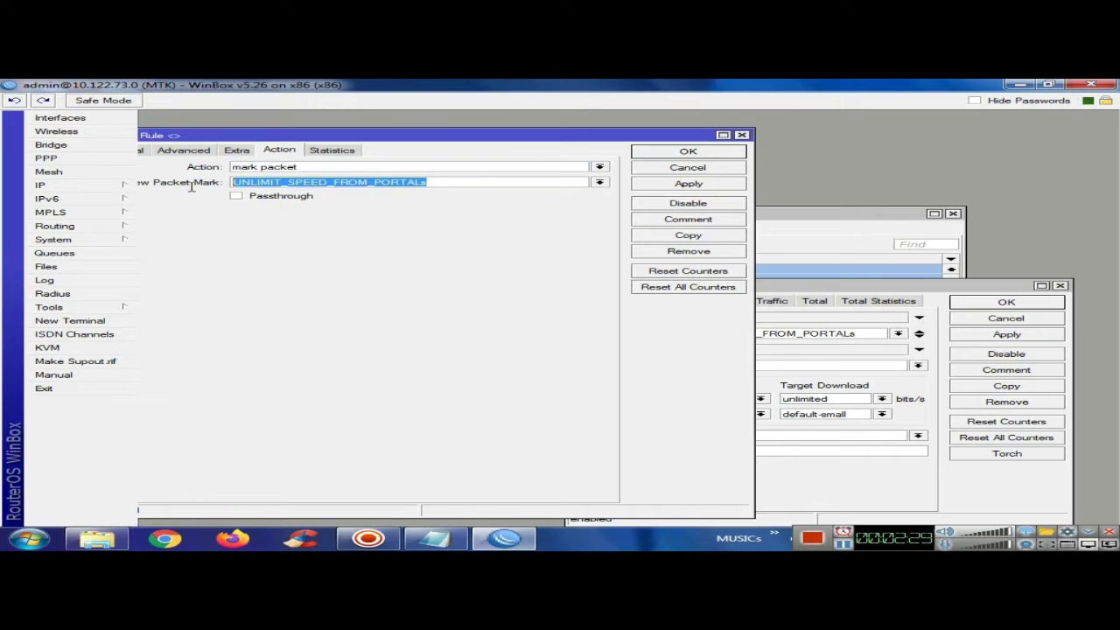
{"action": "left_click_drag", "start_coordinate": [873, 287], "coordinate": [957, 277]}
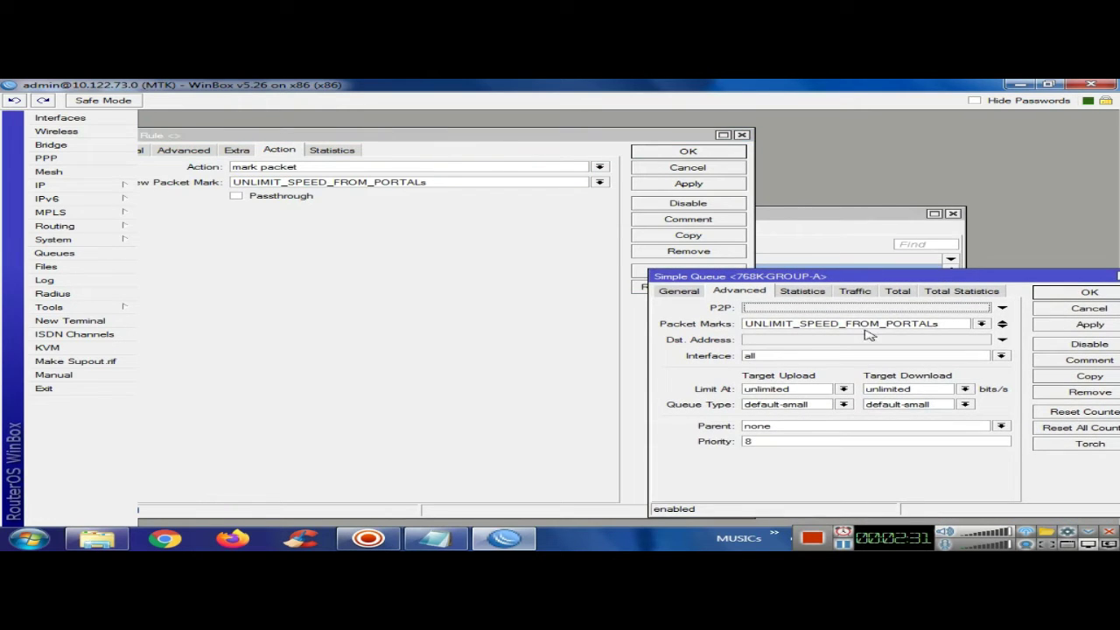
{"action": "left_click", "coordinate": [681, 292]}
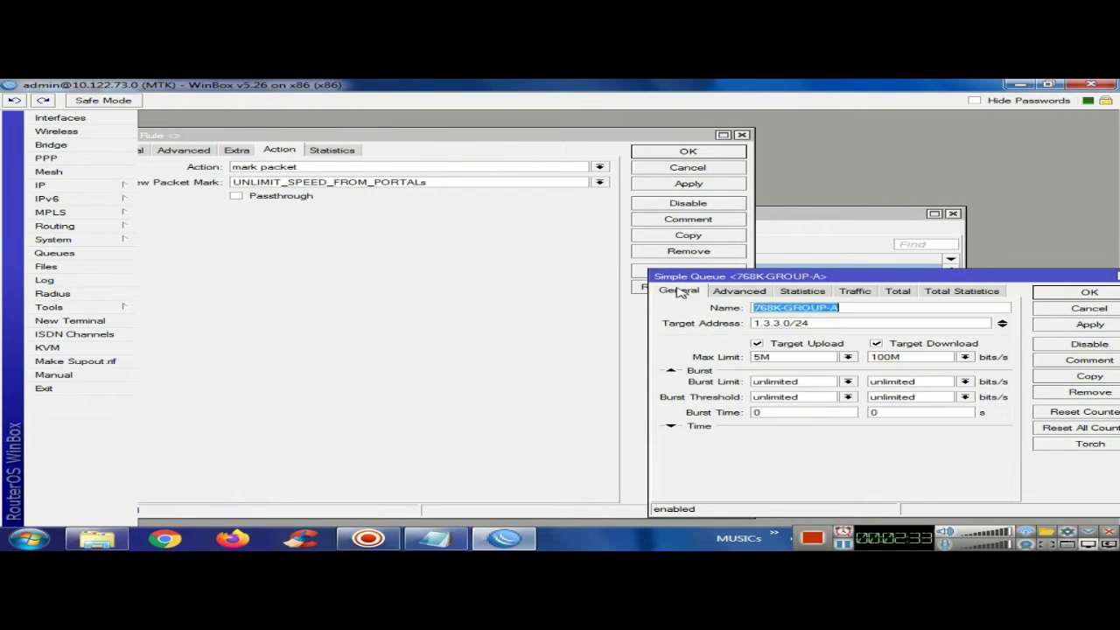
{"action": "left_click", "coordinate": [742, 136]}
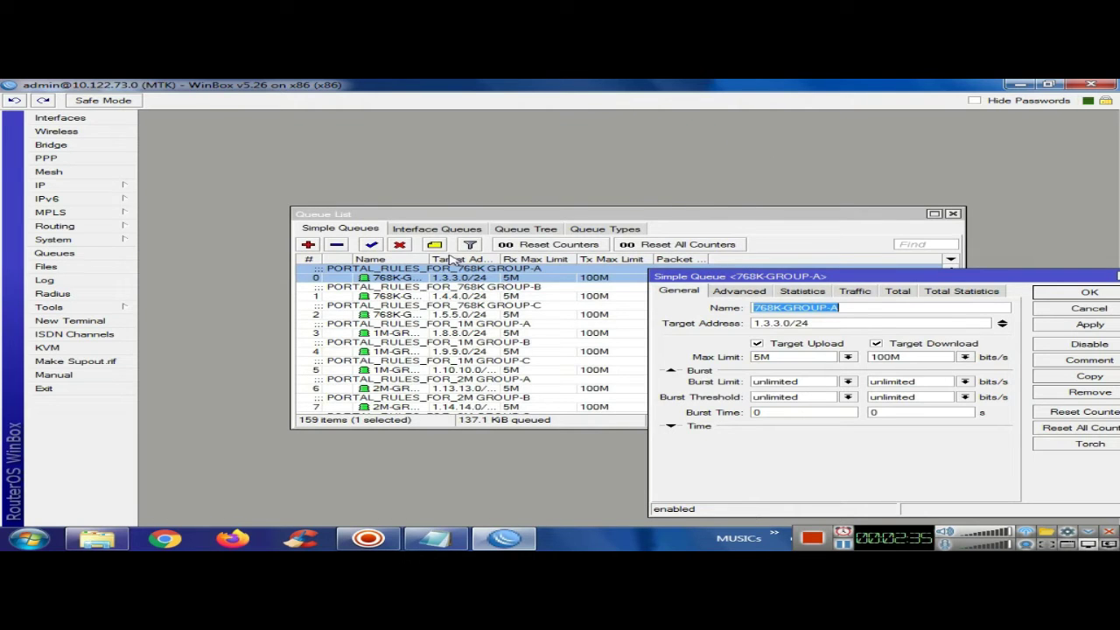
Maximize the Simple Queues list and show 768K-GROUP-A's matching UNLIMIT_SPEED_FROM_PORTALs packet mark
{"action": "double_click", "coordinate": [472, 217]}
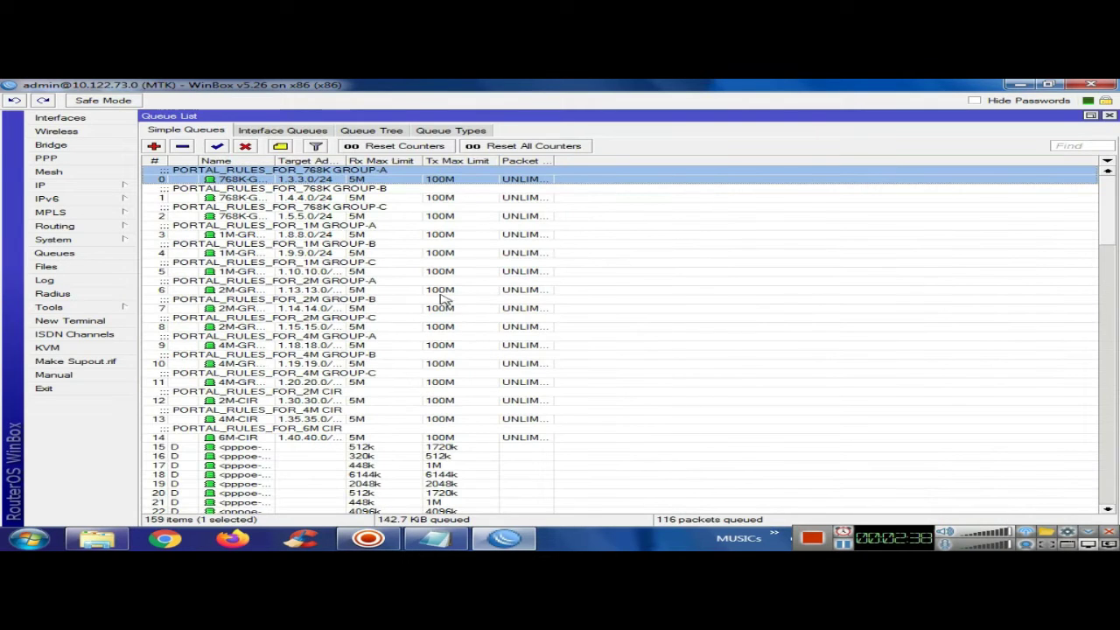
{"action": "double_click", "coordinate": [291, 179]}
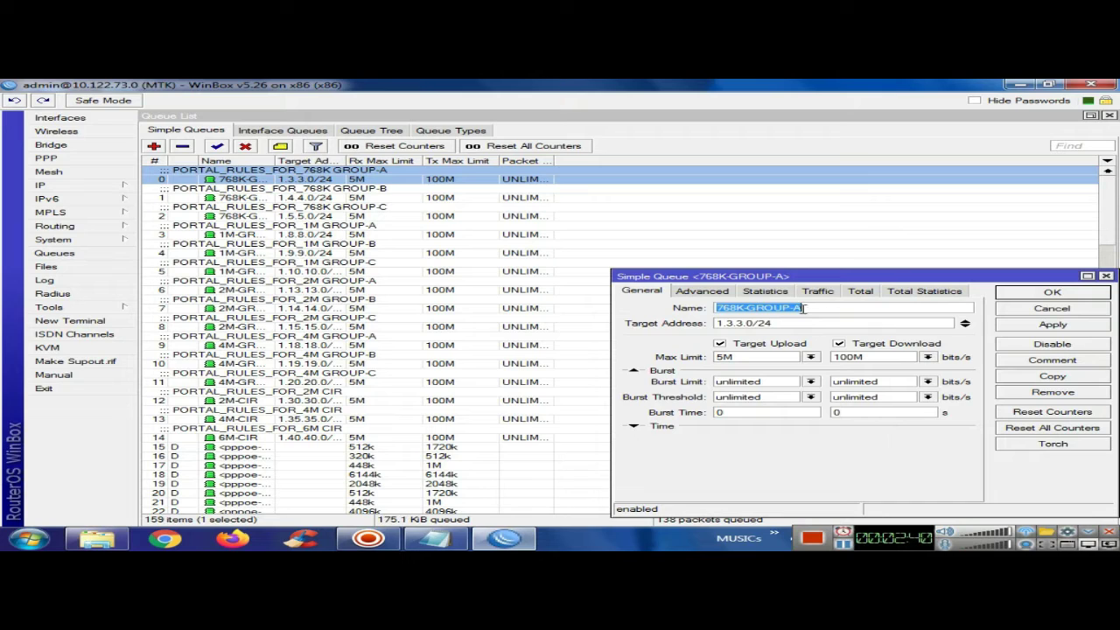
{"action": "key", "text": "Tab"}
{"action": "left_click", "coordinate": [699, 292]}
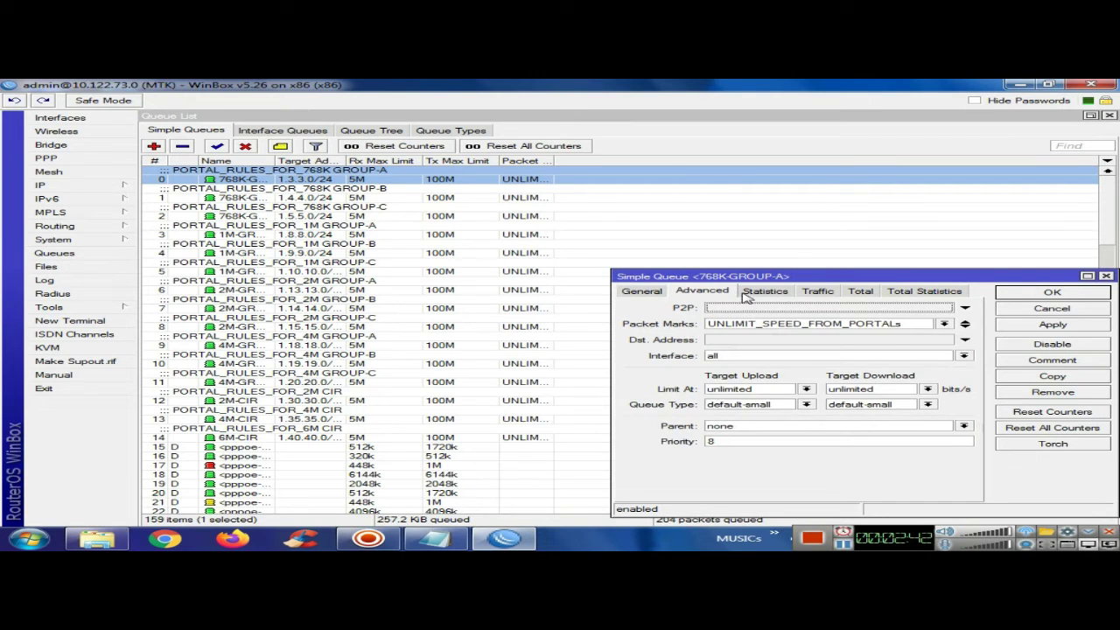
{"action": "left_click_drag", "start_coordinate": [790, 326], "coordinate": [941, 325]}
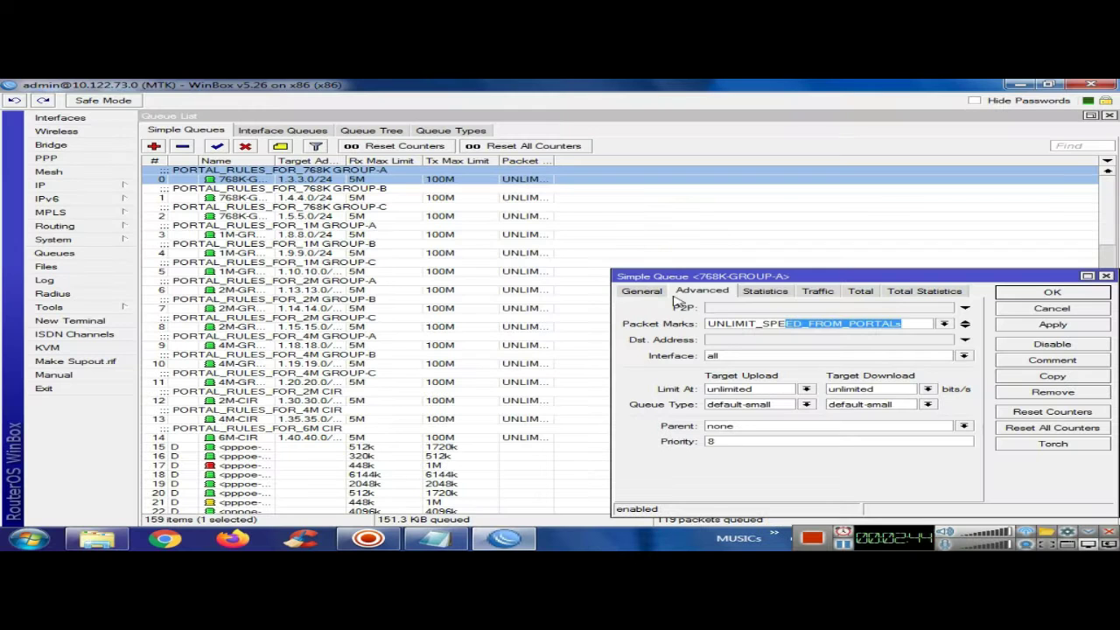
Highlight 768K-GROUP-A's 5M upload and 100M download max limits, then close the queue
{"action": "left_click", "coordinate": [648, 292]}
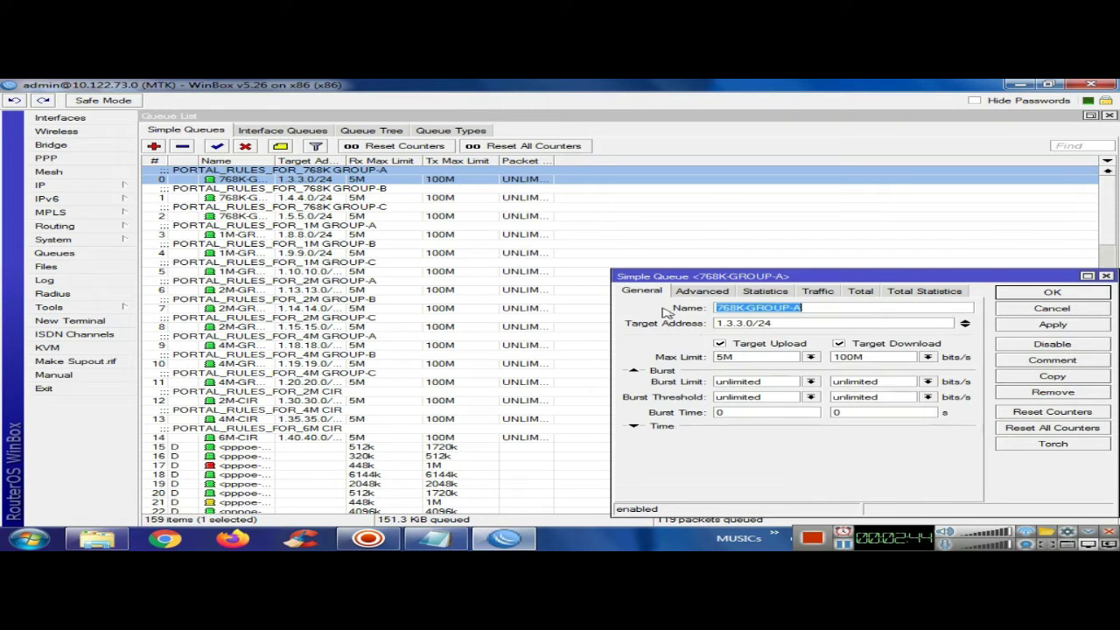
{"action": "double_click", "coordinate": [746, 357]}
{"action": "double_click", "coordinate": [862, 357]}
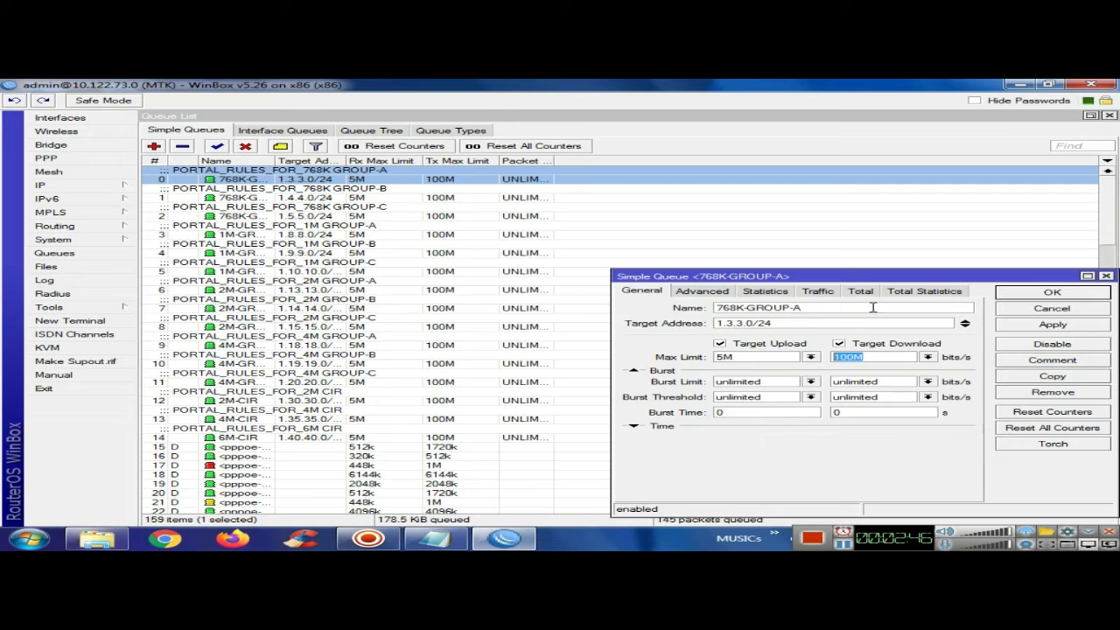
{"action": "left_click", "coordinate": [1048, 310]}
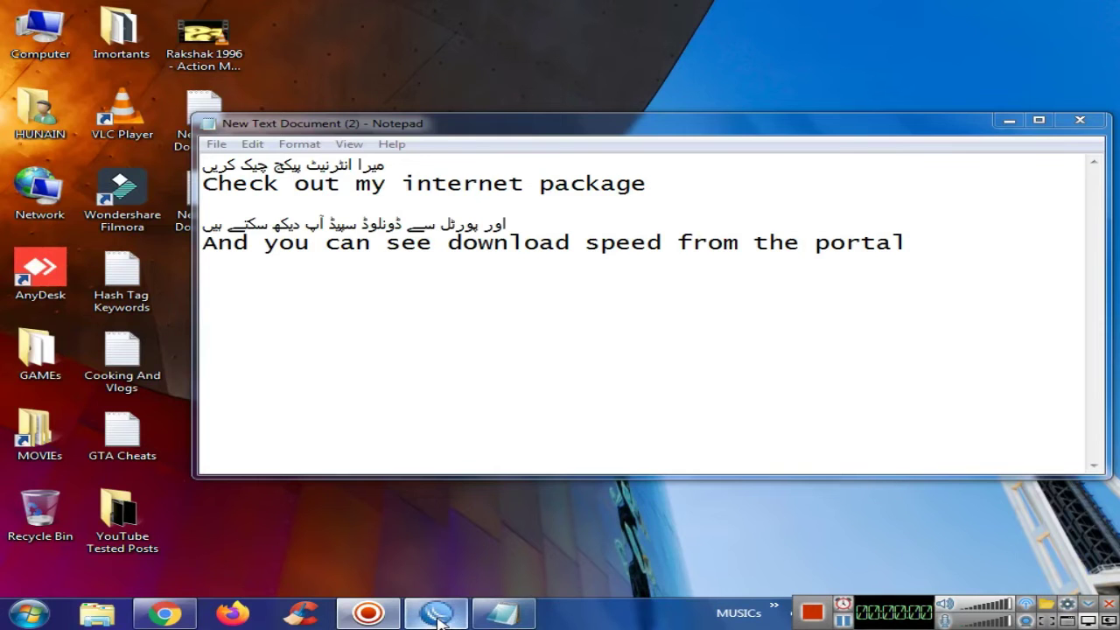
Show WinBox's PPP Secrets list beside the note about checking the internet package, then switch to Chrome
{"action": "left_click", "coordinate": [438, 615]}
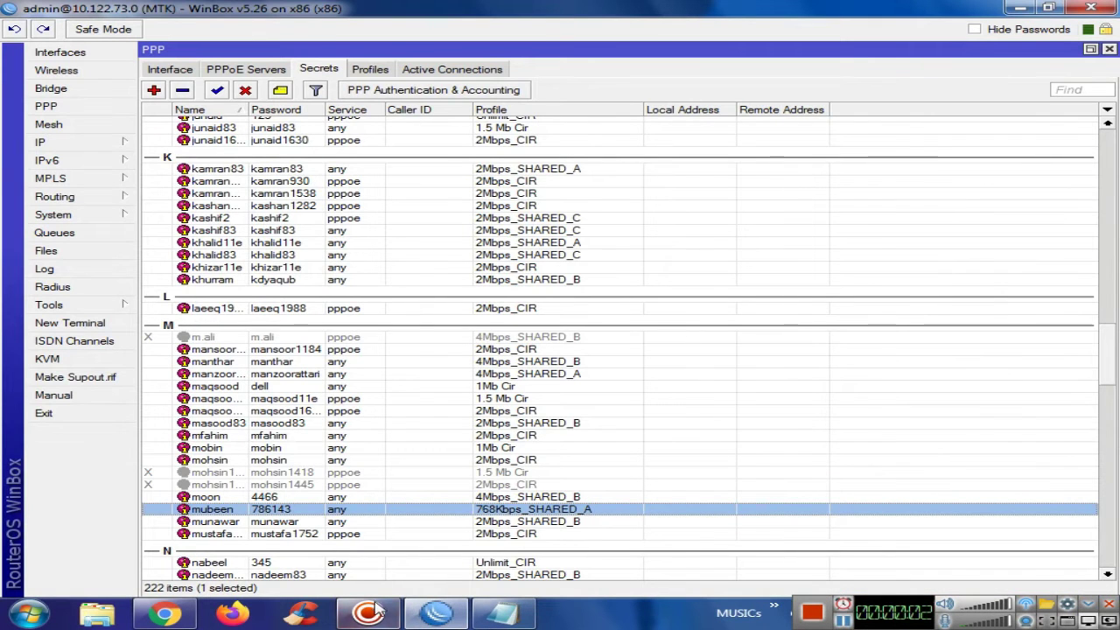
{"action": "left_click", "coordinate": [505, 612]}
{"action": "left_click_drag", "start_coordinate": [477, 129], "coordinate": [456, 106]}
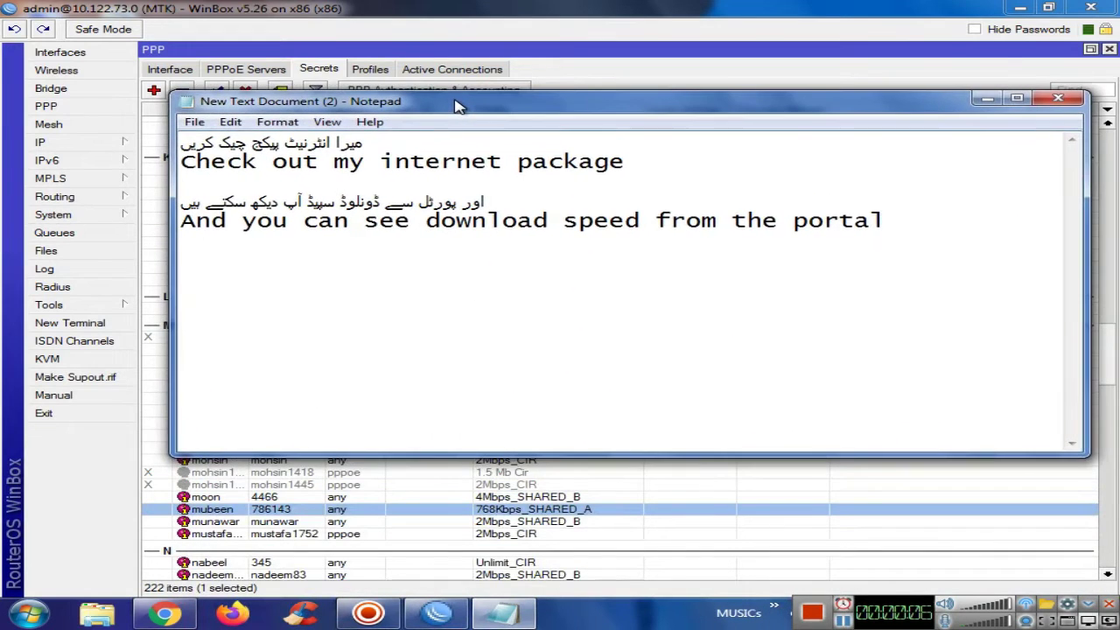
{"action": "left_click_drag", "start_coordinate": [623, 158], "coordinate": [363, 143]}
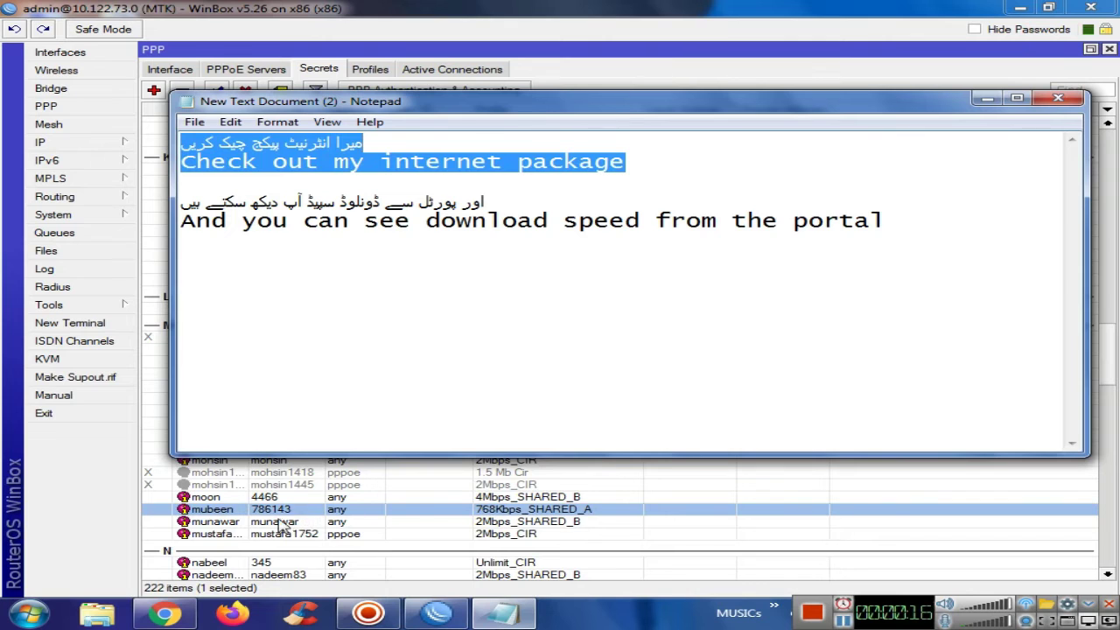
{"action": "left_click", "coordinate": [164, 614]}
Sign in to the TP-Link router at 192.168.10.1:8082 and highlight the PPPoE user name on its WAN page
{"action": "left_click", "coordinate": [350, 43]}
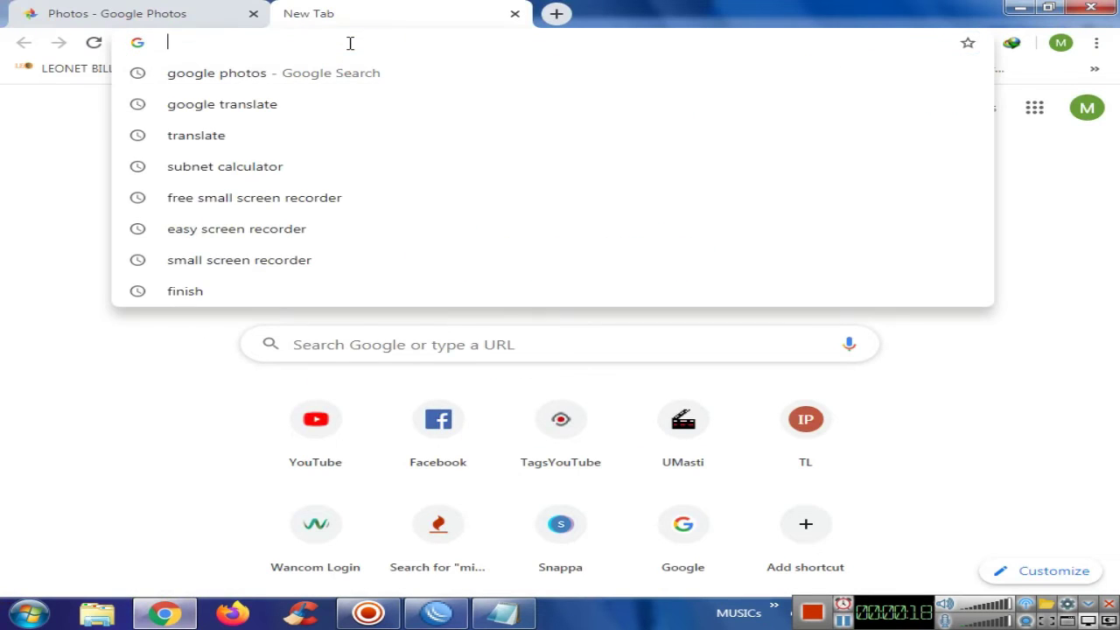
{"action": "type", "text": "192"}
{"action": "key", "text": "Return"}
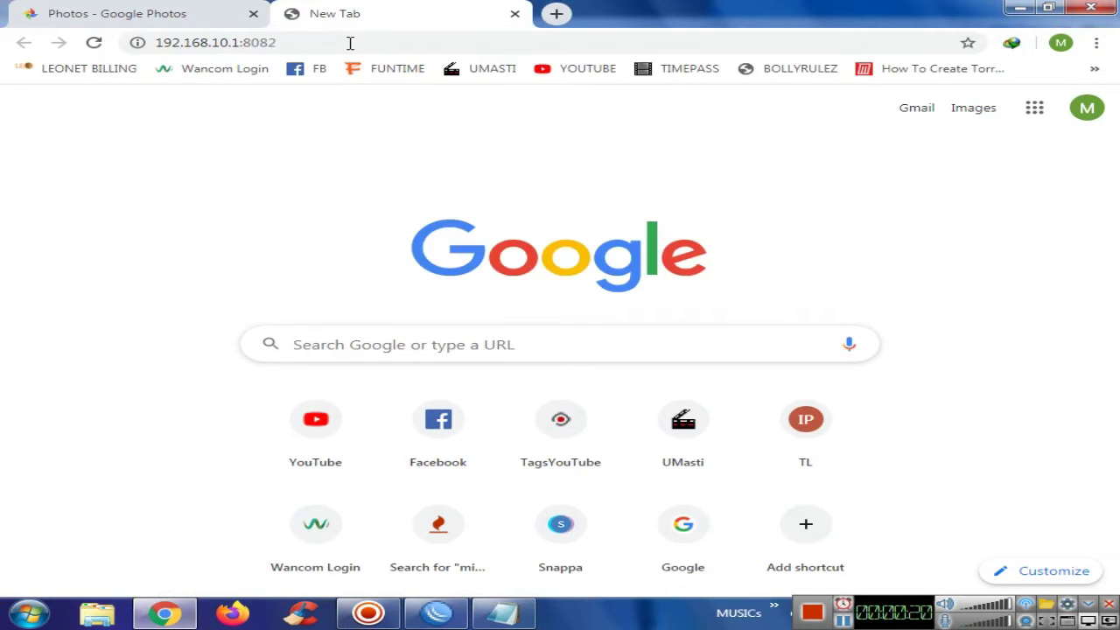
{"action": "key", "text": "Return"}
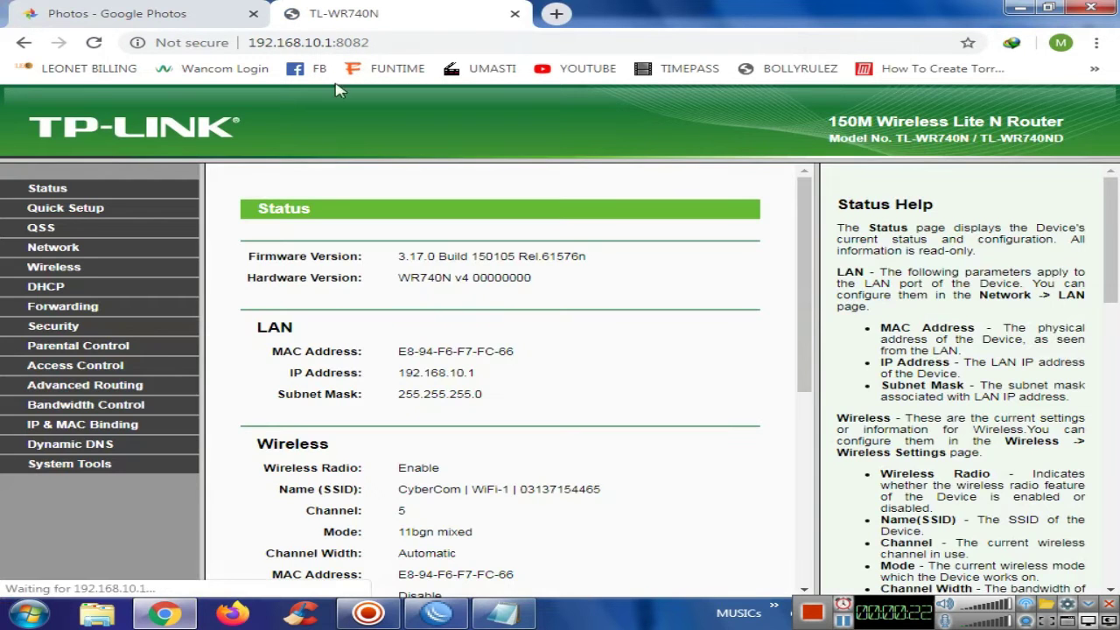
{"action": "left_click", "coordinate": [79, 248]}
{"action": "left_click_drag", "start_coordinate": [506, 322], "coordinate": [413, 327]}
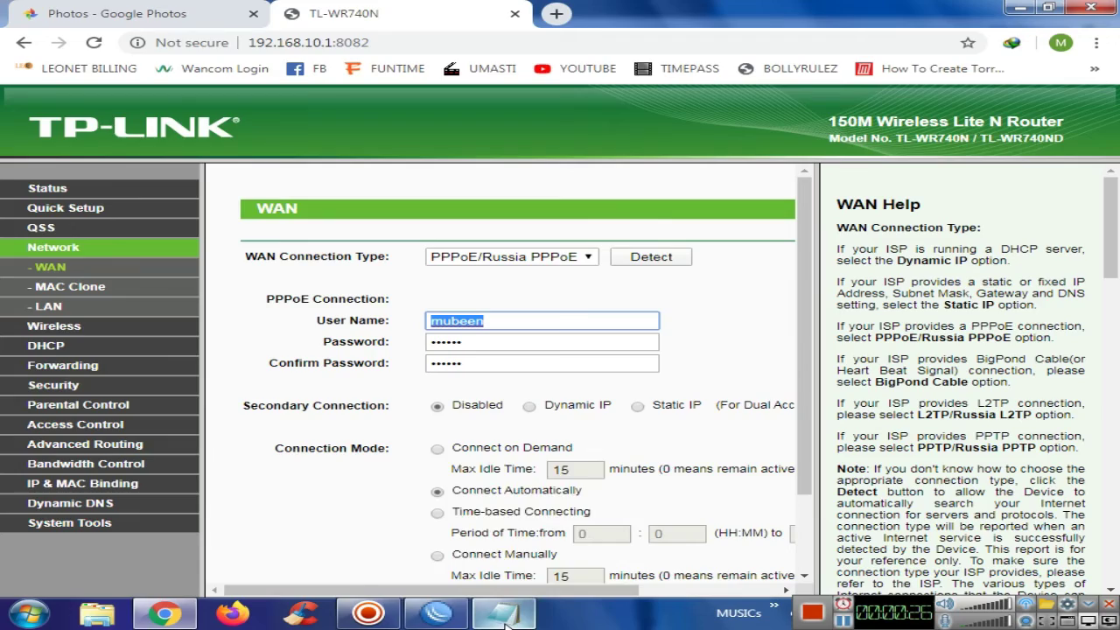
{"action": "left_click", "coordinate": [436, 612]}
Resize WinBox beside the router page and select the TP-Link's PPPoE account in PPP Secrets
{"action": "double_click", "coordinate": [492, 7]}
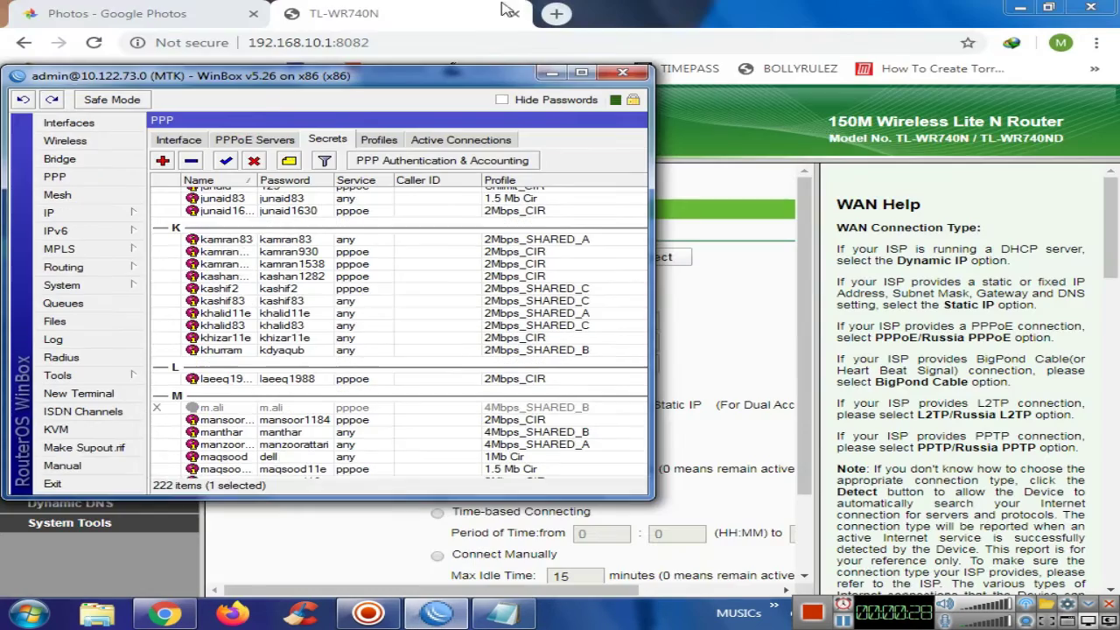
{"action": "left_click_drag", "start_coordinate": [494, 27], "coordinate": [908, 105]}
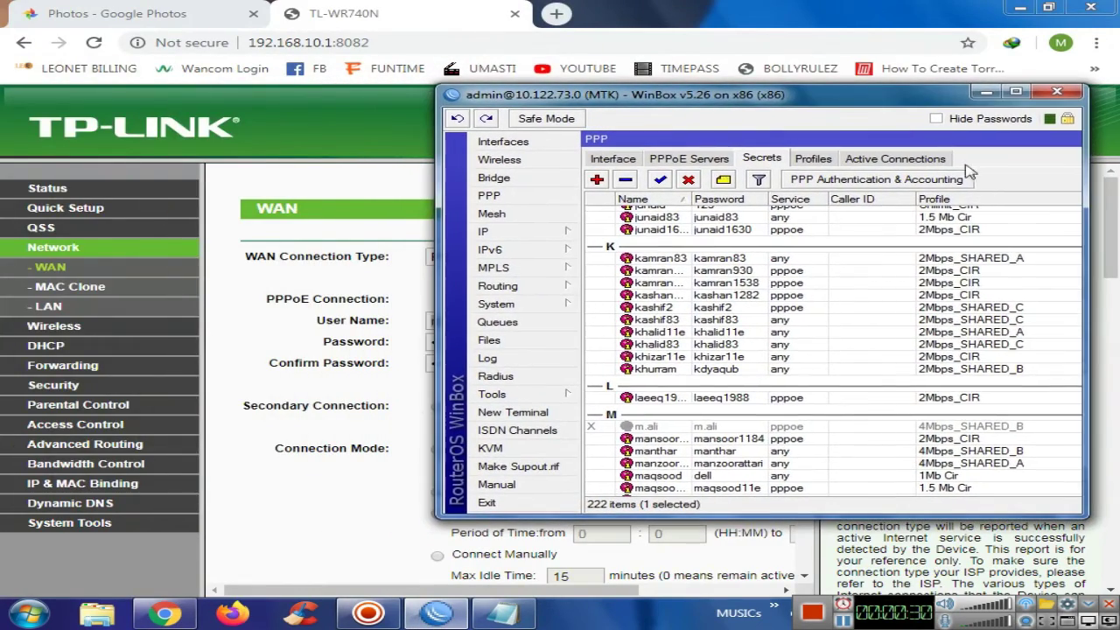
{"action": "left_click", "coordinate": [969, 285]}
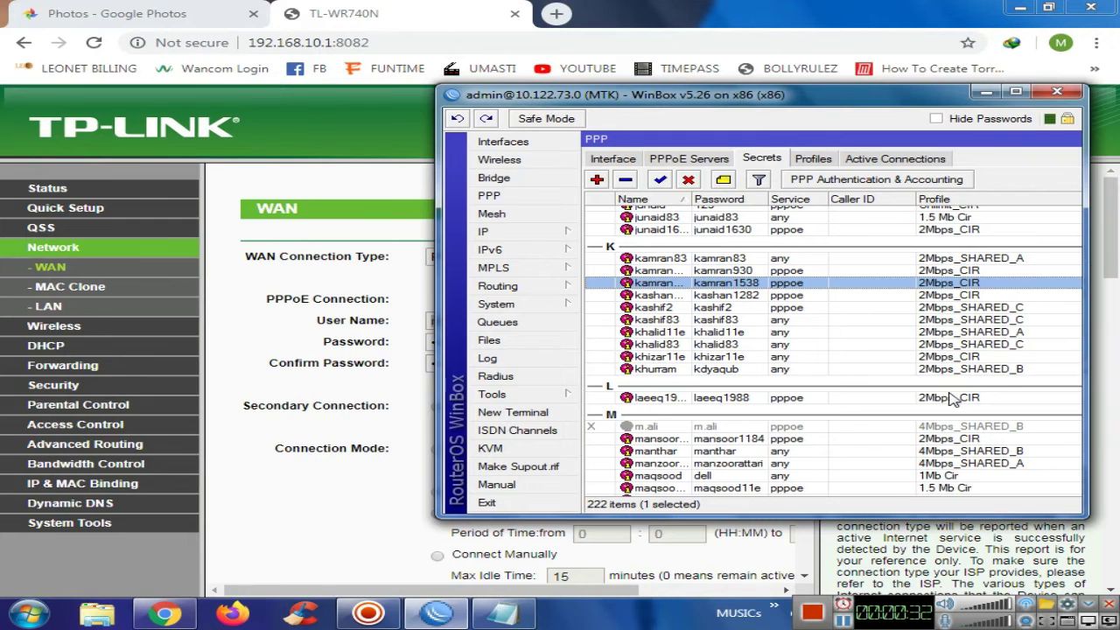
{"action": "key", "text": "Down"}
{"action": "key", "text": "Down"}
{"action": "key", "text": "Down"}
{"action": "key", "text": "Down"}
{"action": "key", "text": "Down"}
{"action": "key", "text": "Down"}
{"action": "key", "text": "Down"}
{"action": "key", "text": "Down"}
{"action": "key", "text": "Down"}
{"action": "key", "text": "Down"}
{"action": "key", "text": "Down"}
{"action": "key", "text": "Down"}
{"action": "key", "text": "Down"}
{"action": "key", "text": "Down"}
{"action": "key", "text": "Down"}
{"action": "key", "text": "Down"}
{"action": "key", "text": "Down"}
{"action": "key", "text": "Down"}
{"action": "key", "text": "Down"}
{"action": "key", "text": "Down"}
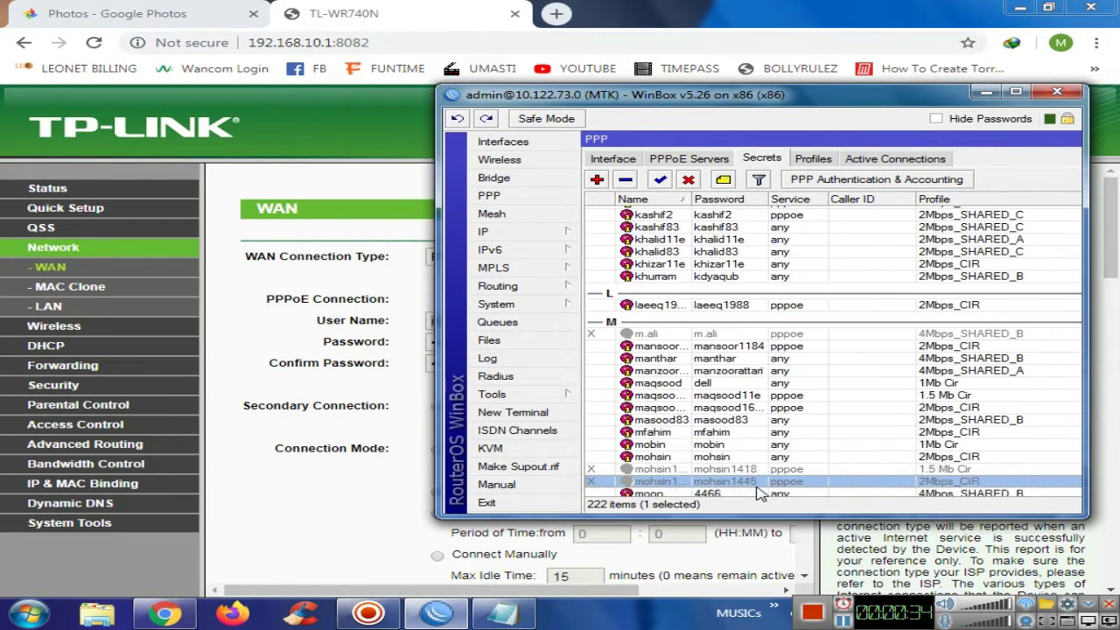
{"action": "key", "text": "Down"}
{"action": "key", "text": "Down"}
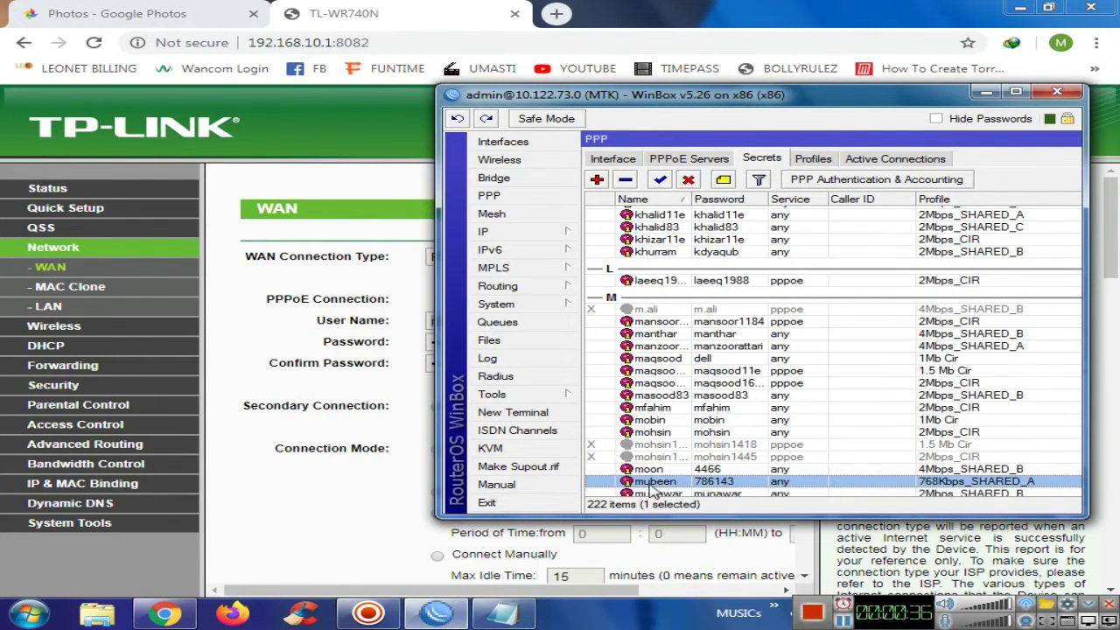
{"action": "left_click_drag", "start_coordinate": [588, 96], "coordinate": [730, 99]}
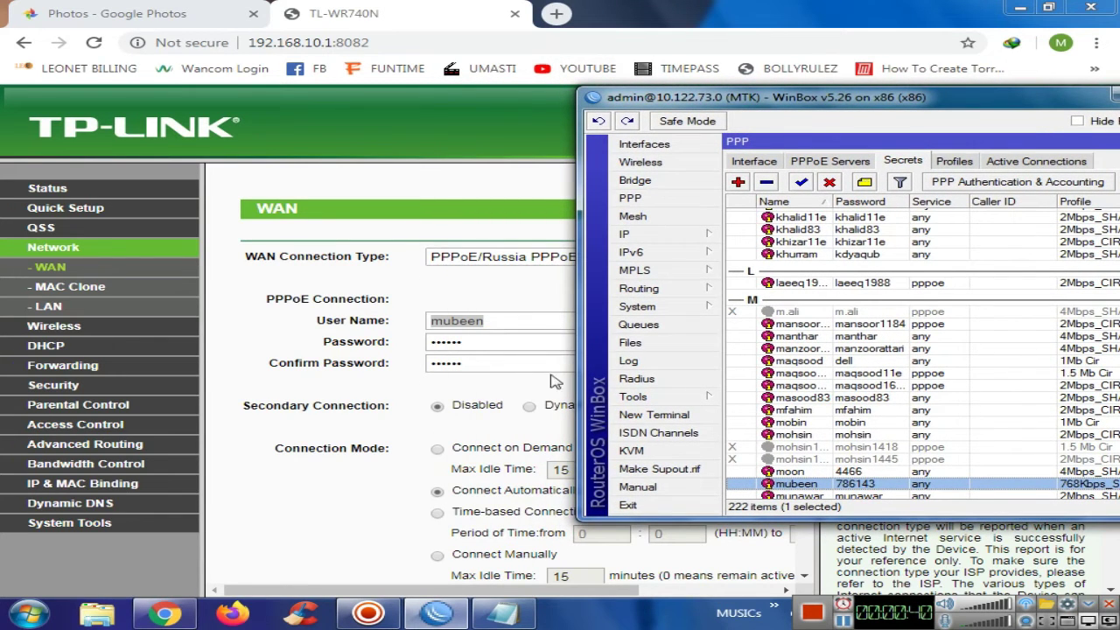
{"action": "left_click_drag", "start_coordinate": [829, 99], "coordinate": [652, 112]}
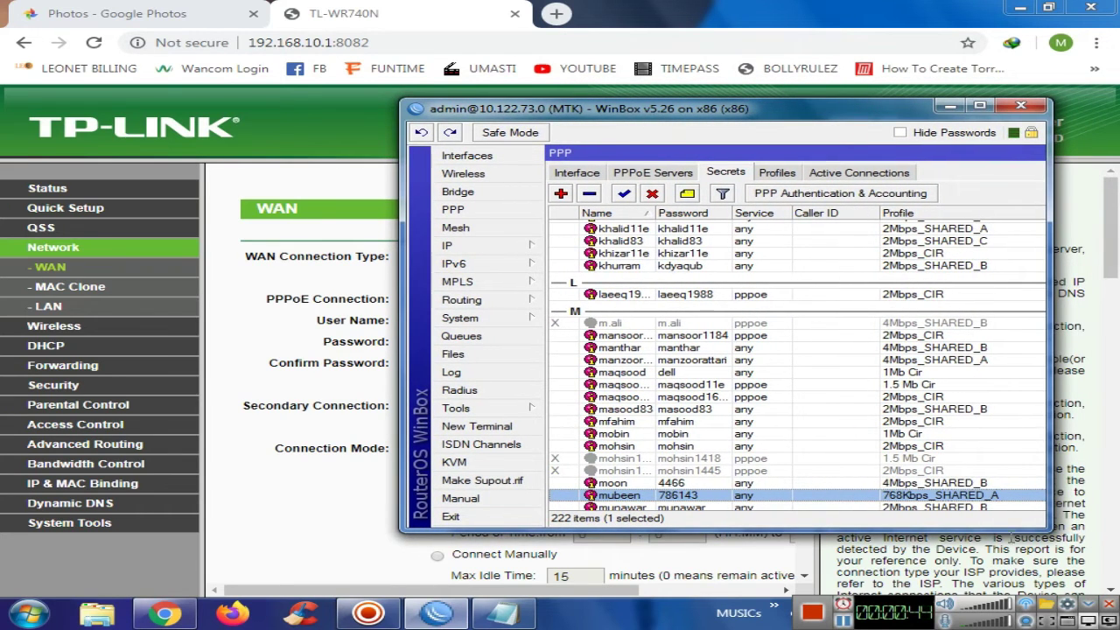
Confirm the account's profile is 768Kbps_SHARED_A without changes, then minimize WinBox
{"action": "double_click", "coordinate": [899, 501]}
{"action": "left_click", "coordinate": [781, 343]}
{"action": "left_click", "coordinate": [781, 344]}
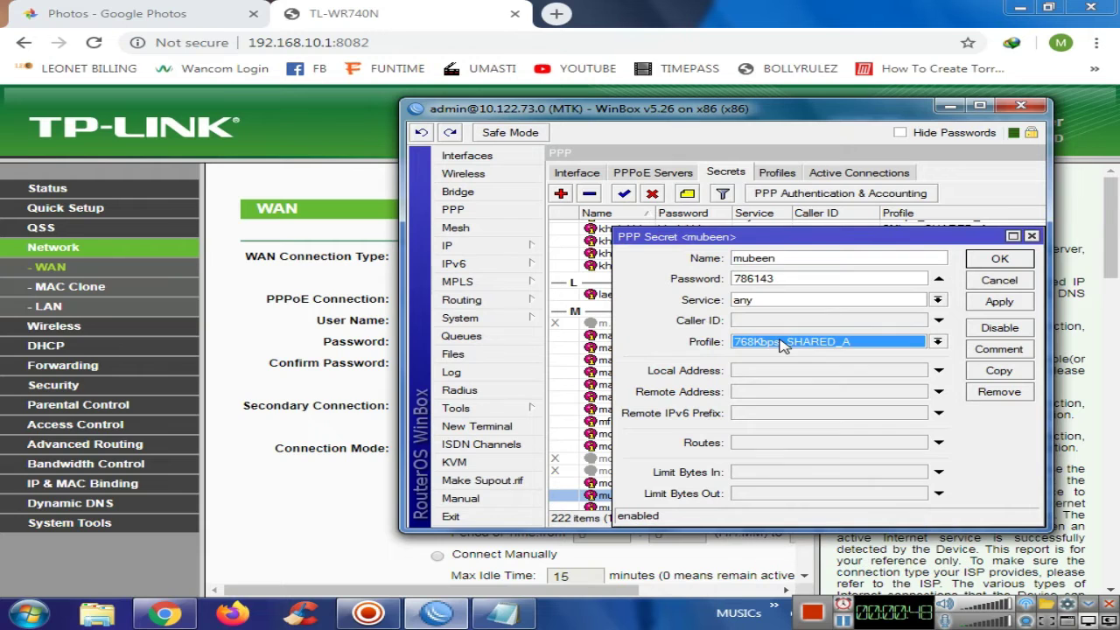
{"action": "left_click", "coordinate": [989, 280]}
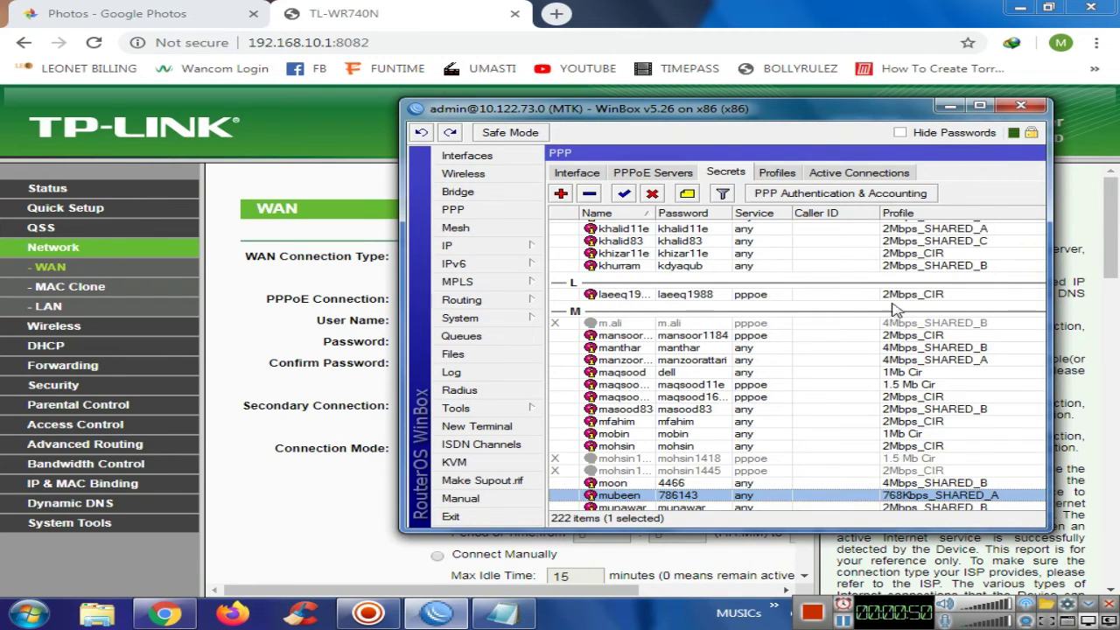
{"action": "left_click", "coordinate": [951, 108]}
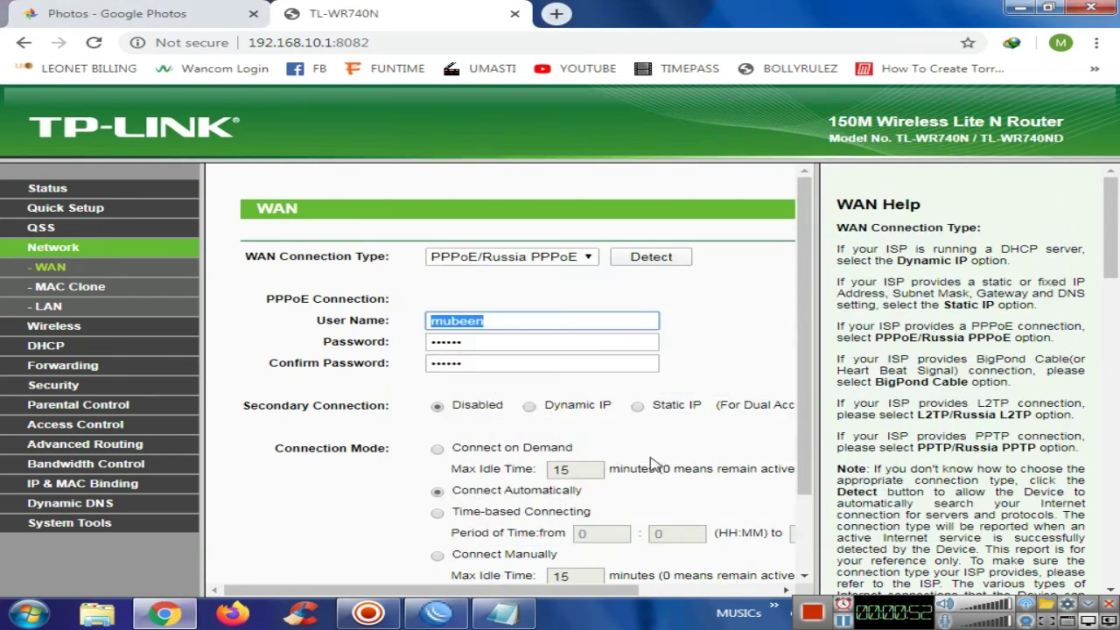
{"action": "left_click", "coordinate": [488, 45]}
Load ebravo.pk, open The Hunt's page and send its 846.61 MB video to the download manager
{"action": "type", "text": "ebravo.pk"}
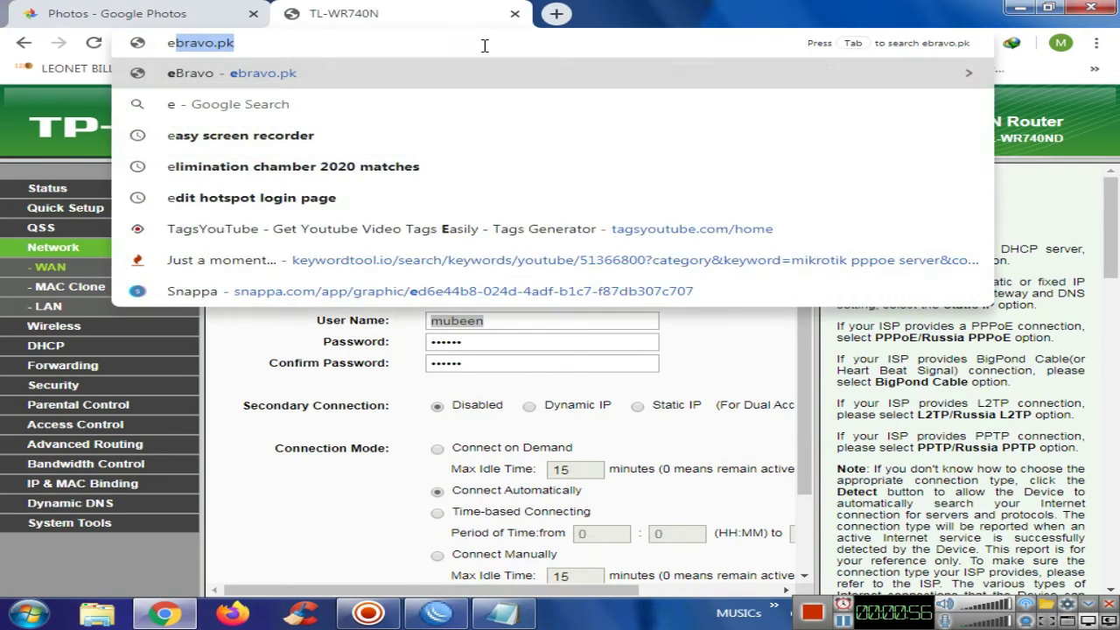
{"action": "key", "text": "Return"}
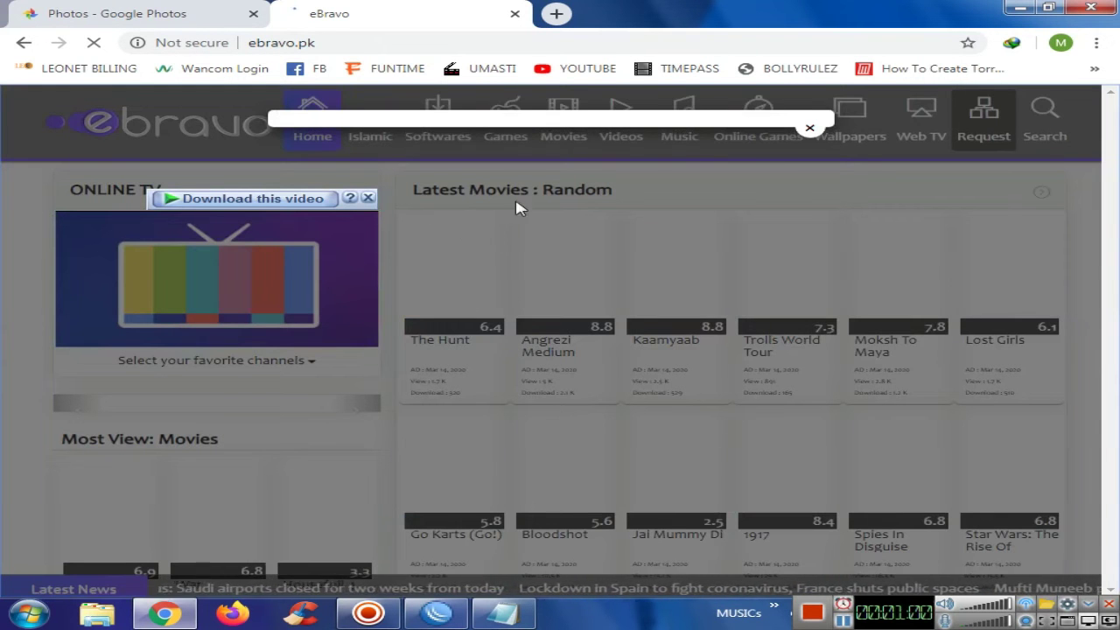
{"action": "left_click", "coordinate": [810, 128]}
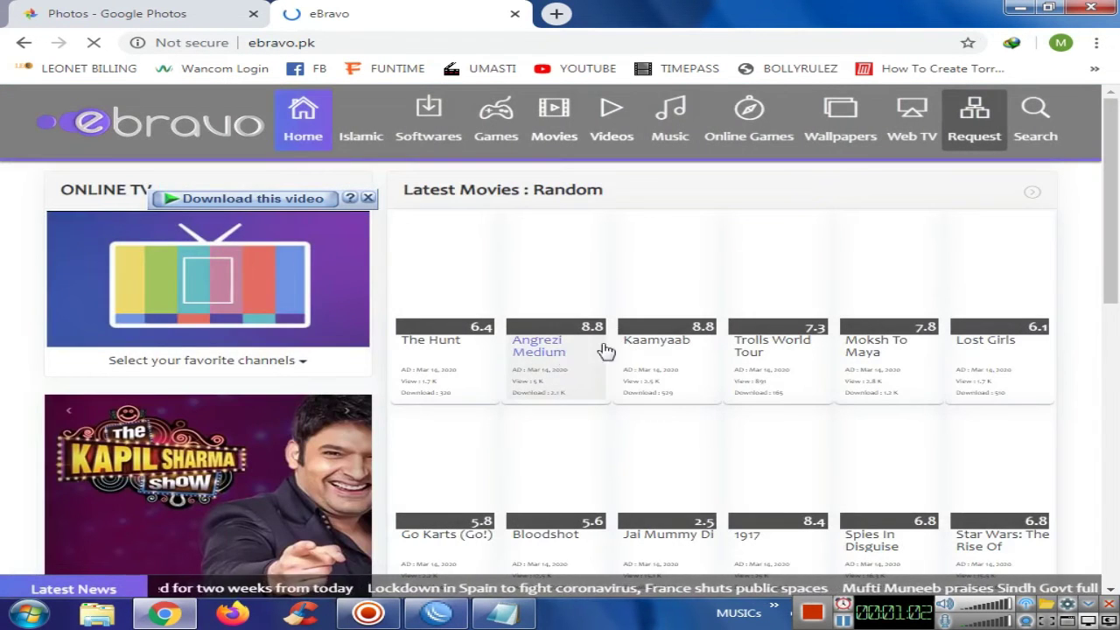
{"action": "mouse_move", "coordinate": [1113, 226]}
{"action": "left_mouse_down"}
{"action": "mouse_move", "coordinate": [1117, 404]}
{"action": "mouse_move", "coordinate": [1113, 242]}
{"action": "left_mouse_up"}
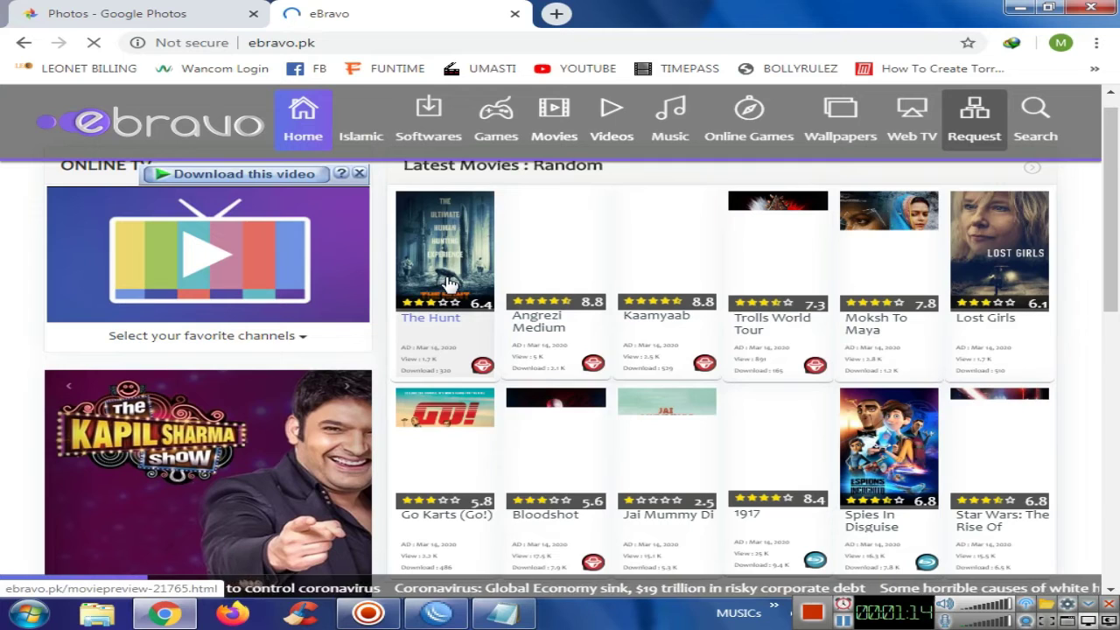
{"action": "left_click", "coordinate": [443, 322]}
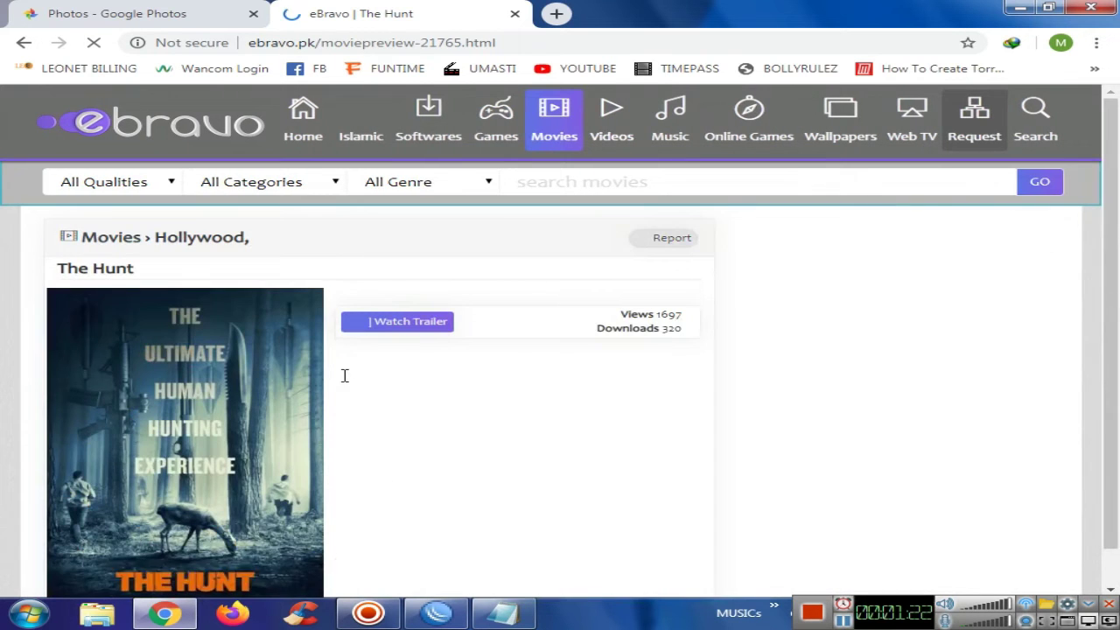
{"action": "left_click", "coordinate": [238, 572]}
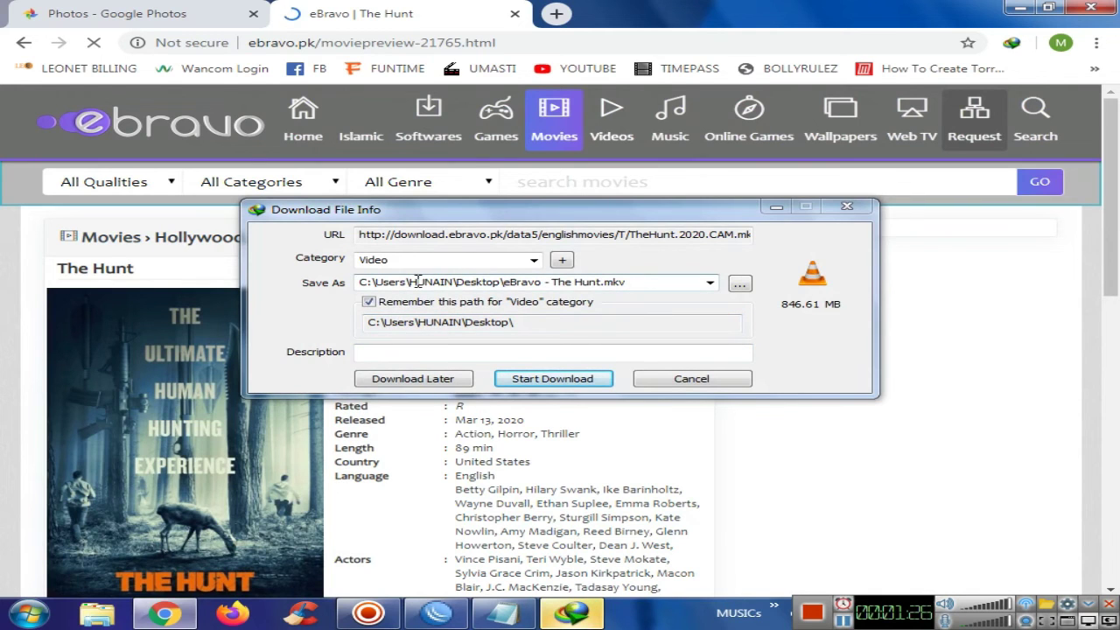
{"action": "key", "text": "alt+Tab"}
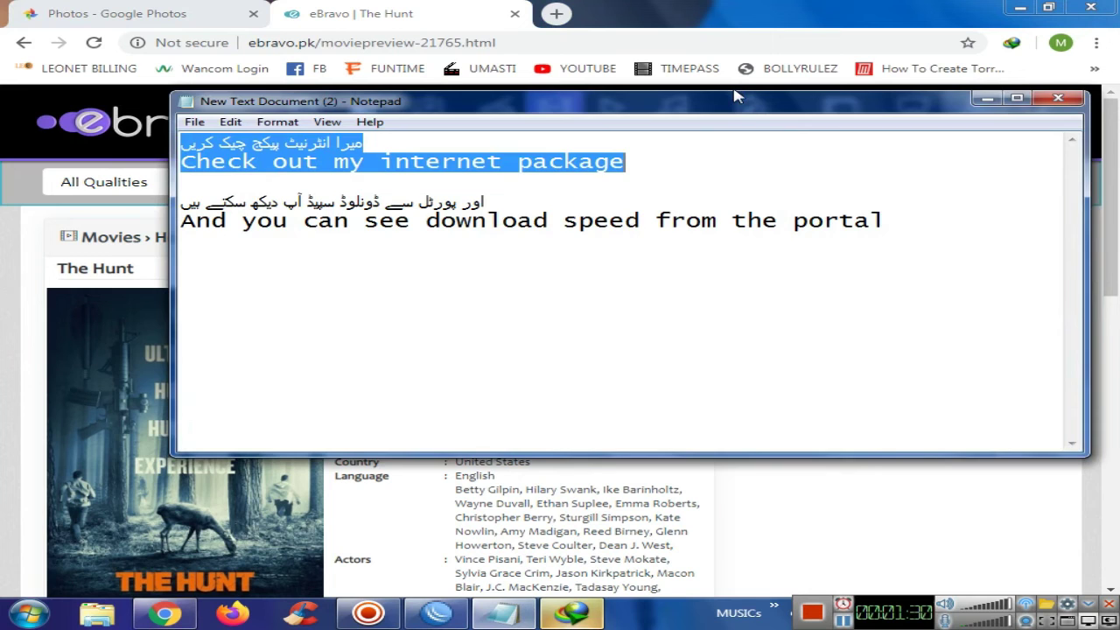
Highlight the notes line about download speed and the download server's host name in the download details
{"action": "left_click_drag", "start_coordinate": [734, 92], "coordinate": [741, 148]}
{"action": "left_click", "coordinate": [749, 233]}
{"action": "left_click_drag", "start_coordinate": [888, 277], "coordinate": [486, 259]}
{"action": "left_click_drag", "start_coordinate": [520, 164], "coordinate": [516, 44]}
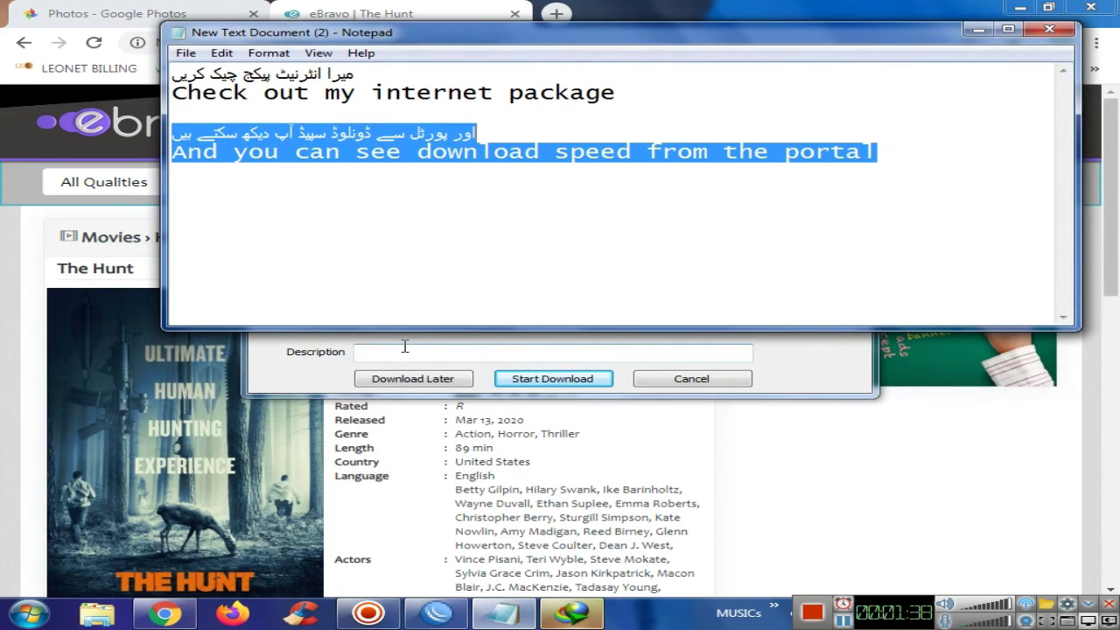
{"action": "left_click", "coordinate": [490, 351]}
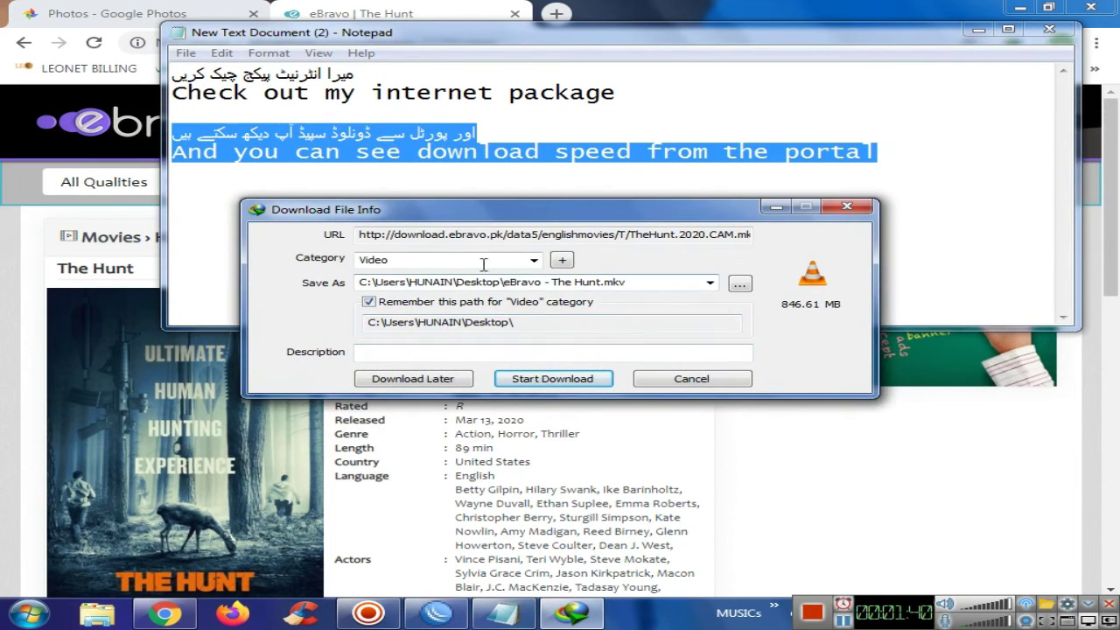
{"action": "left_click_drag", "start_coordinate": [394, 234], "coordinate": [507, 234]}
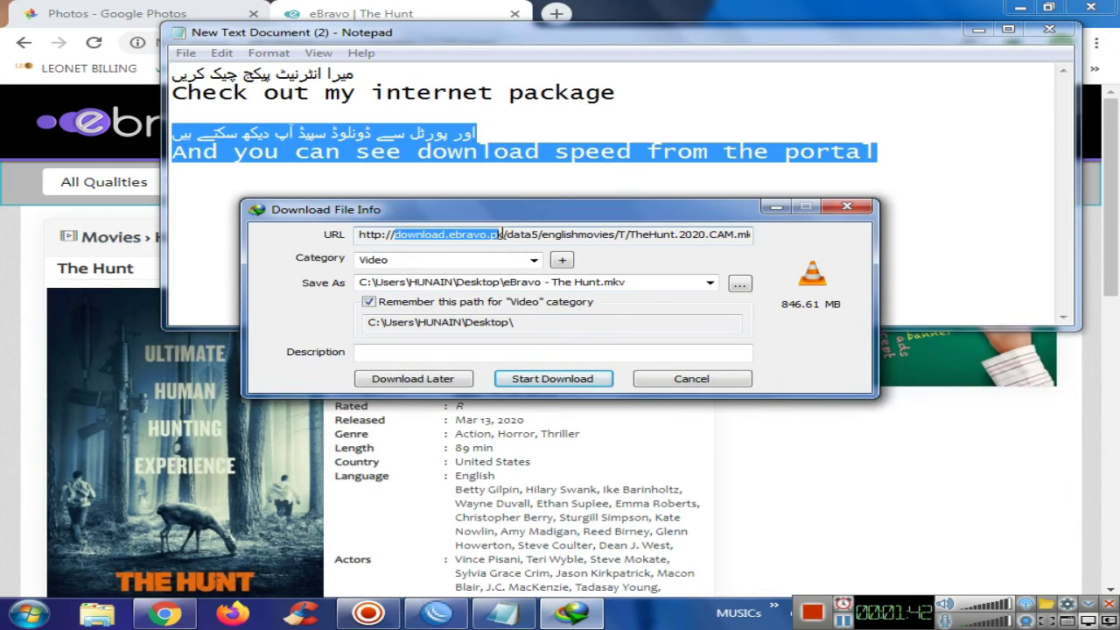
{"action": "left_click_drag", "start_coordinate": [505, 234], "coordinate": [404, 238]}
Ping download.ebravo.pk, confirm 192.168.246.98 replies in about 10 ms, then close the ping window
{"action": "left_click", "coordinate": [48, 612]}
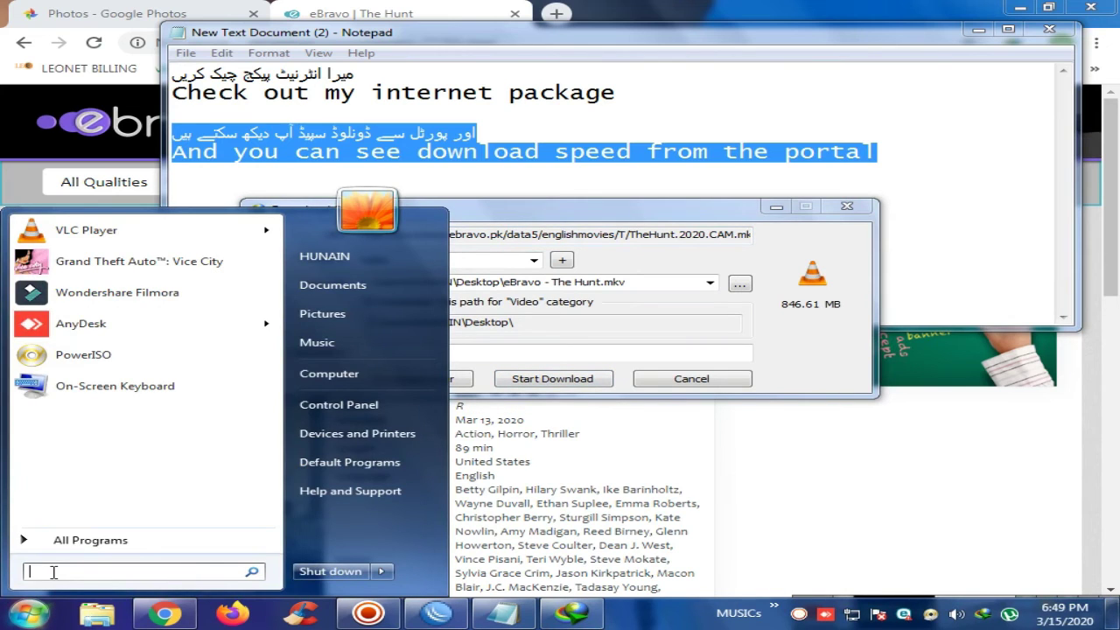
{"action": "type", "text": "ping download.ebravo.pk -t"}
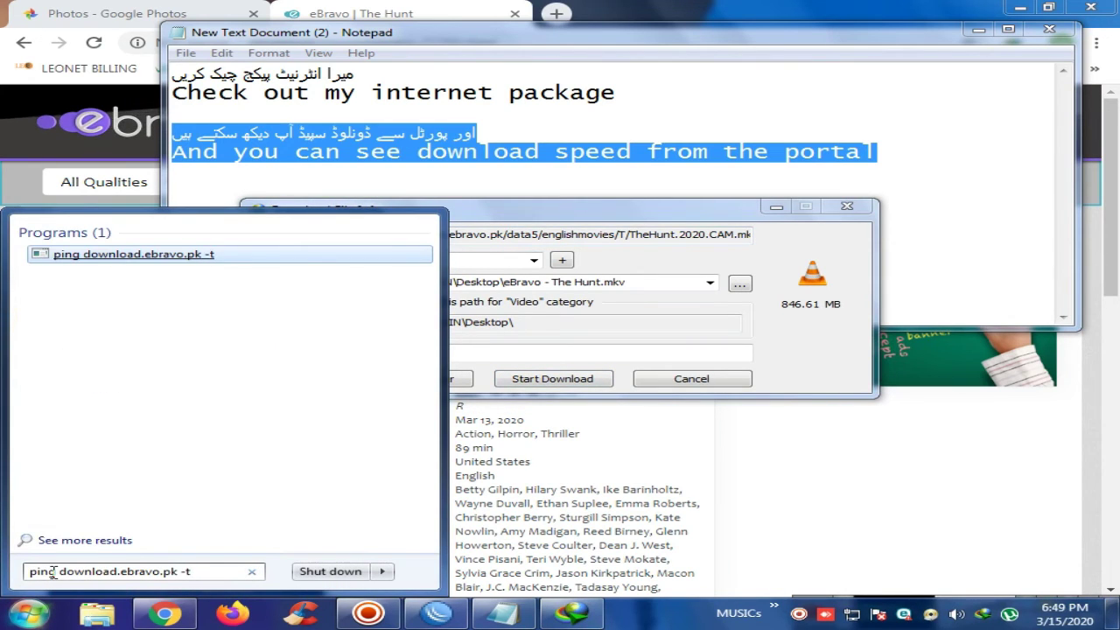
{"action": "key", "text": "Return"}
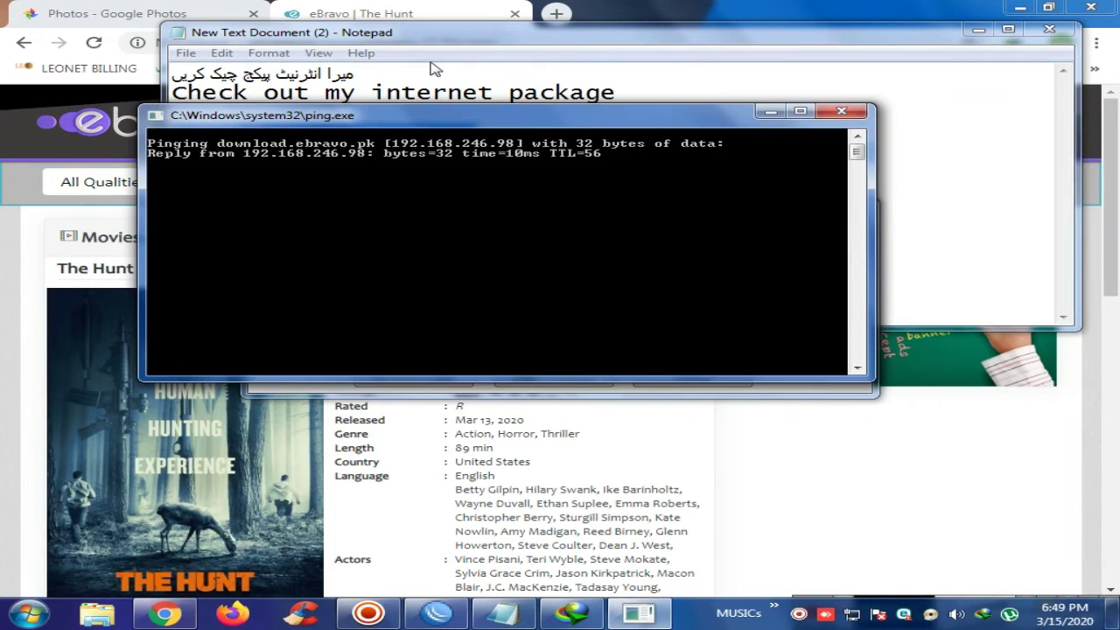
{"action": "left_click_drag", "start_coordinate": [421, 122], "coordinate": [275, 359]}
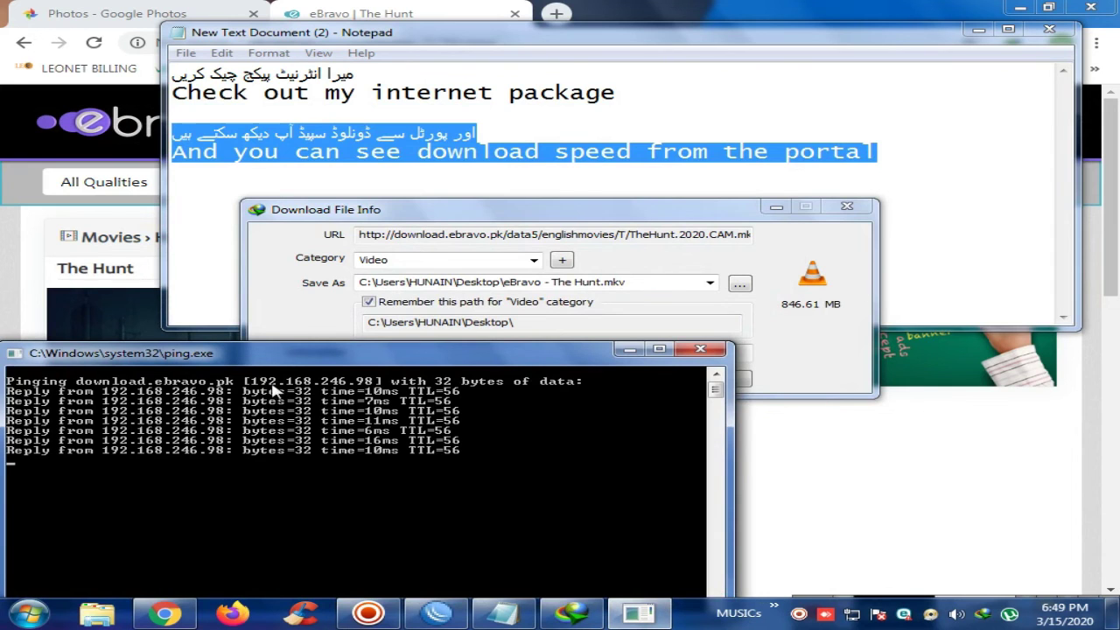
{"action": "left_click", "coordinate": [700, 349]}
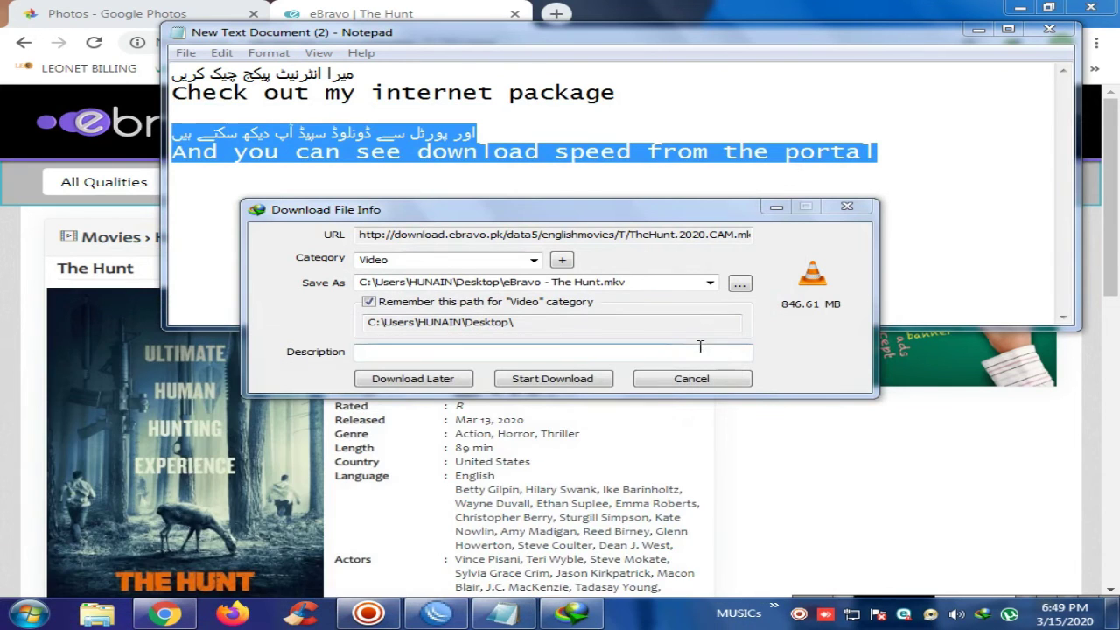
Start The Hunt's download, show it running near 2.4 MB/sec, then pause and cancel it
{"action": "left_click", "coordinate": [552, 379]}
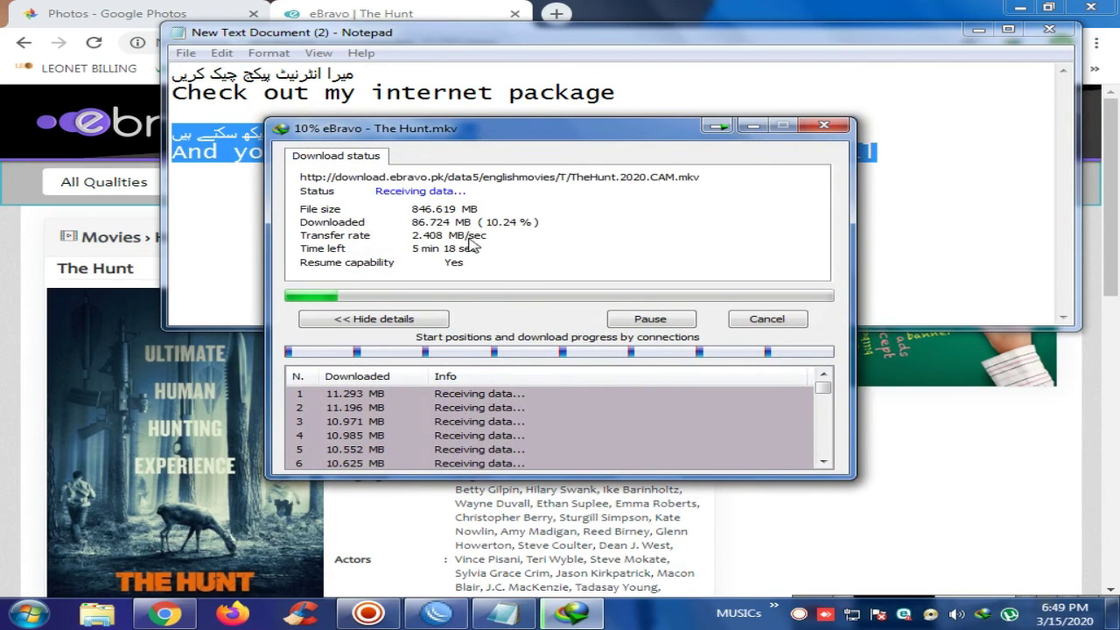
{"action": "left_click_drag", "start_coordinate": [531, 140], "coordinate": [720, 210]}
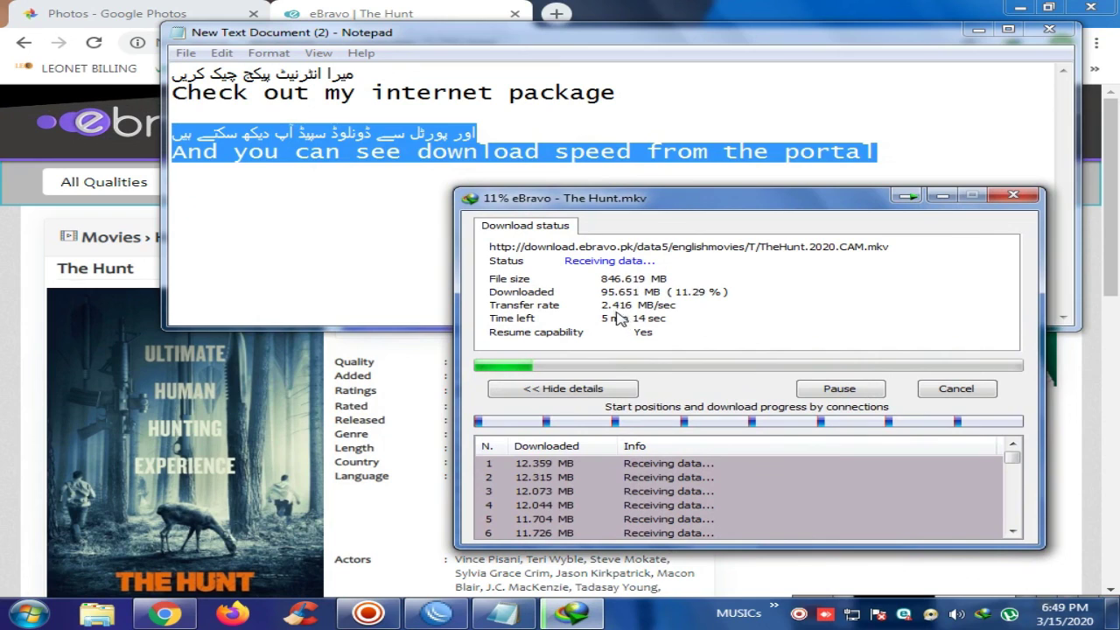
{"action": "left_click", "coordinate": [840, 388]}
{"action": "left_click", "coordinate": [956, 388]}
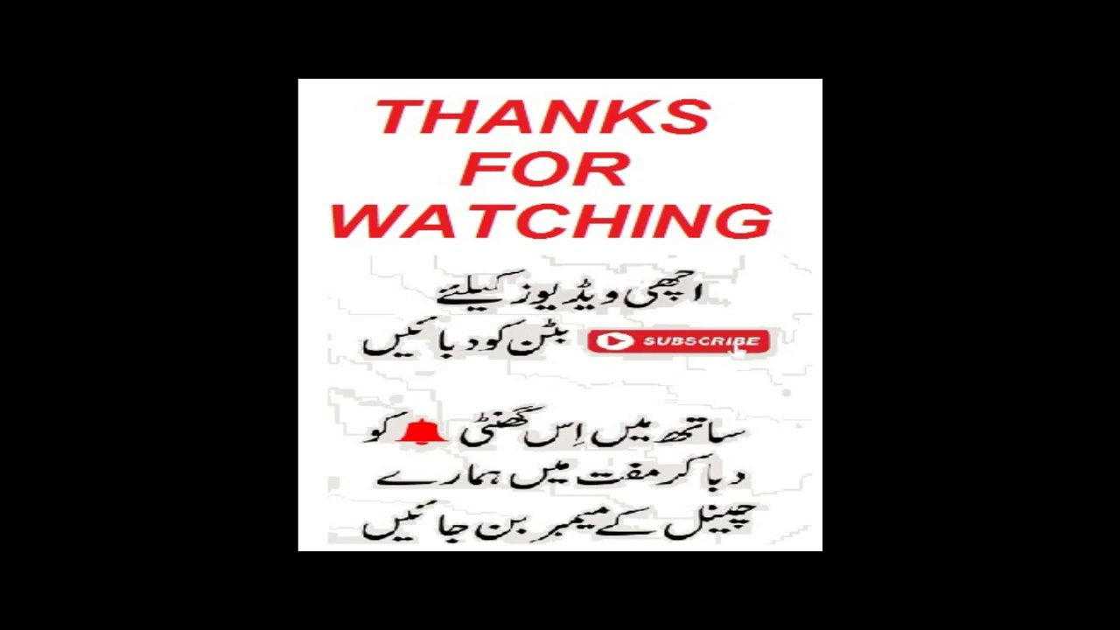